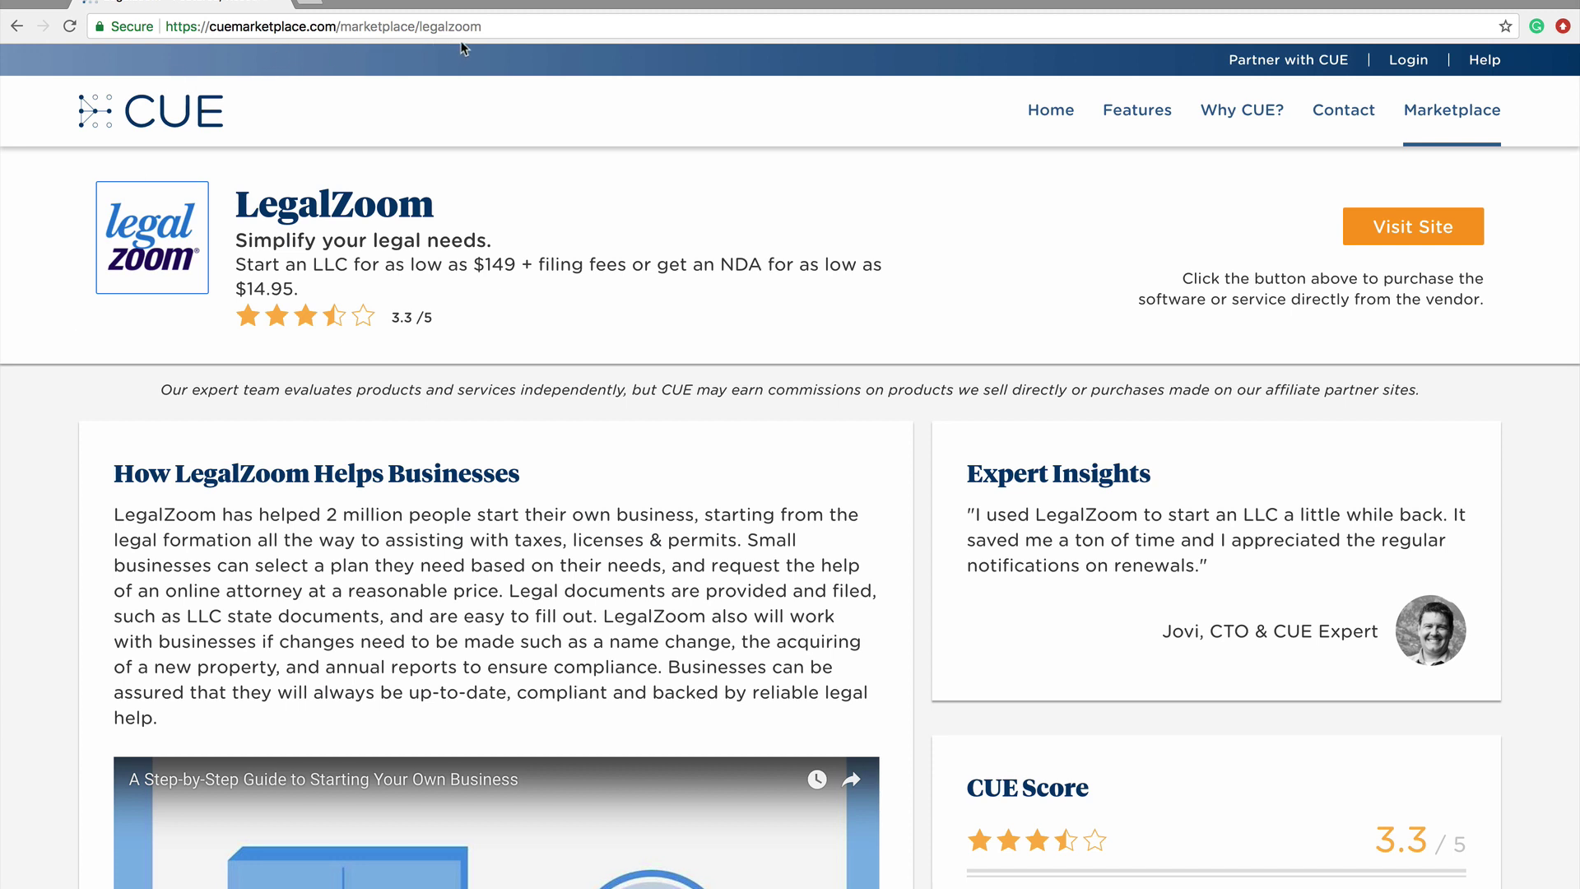
Review the LegalZoom listing on the marketplace, including its scores, key features, service packages and product comparisons
scroll(52, 438, down, 5)
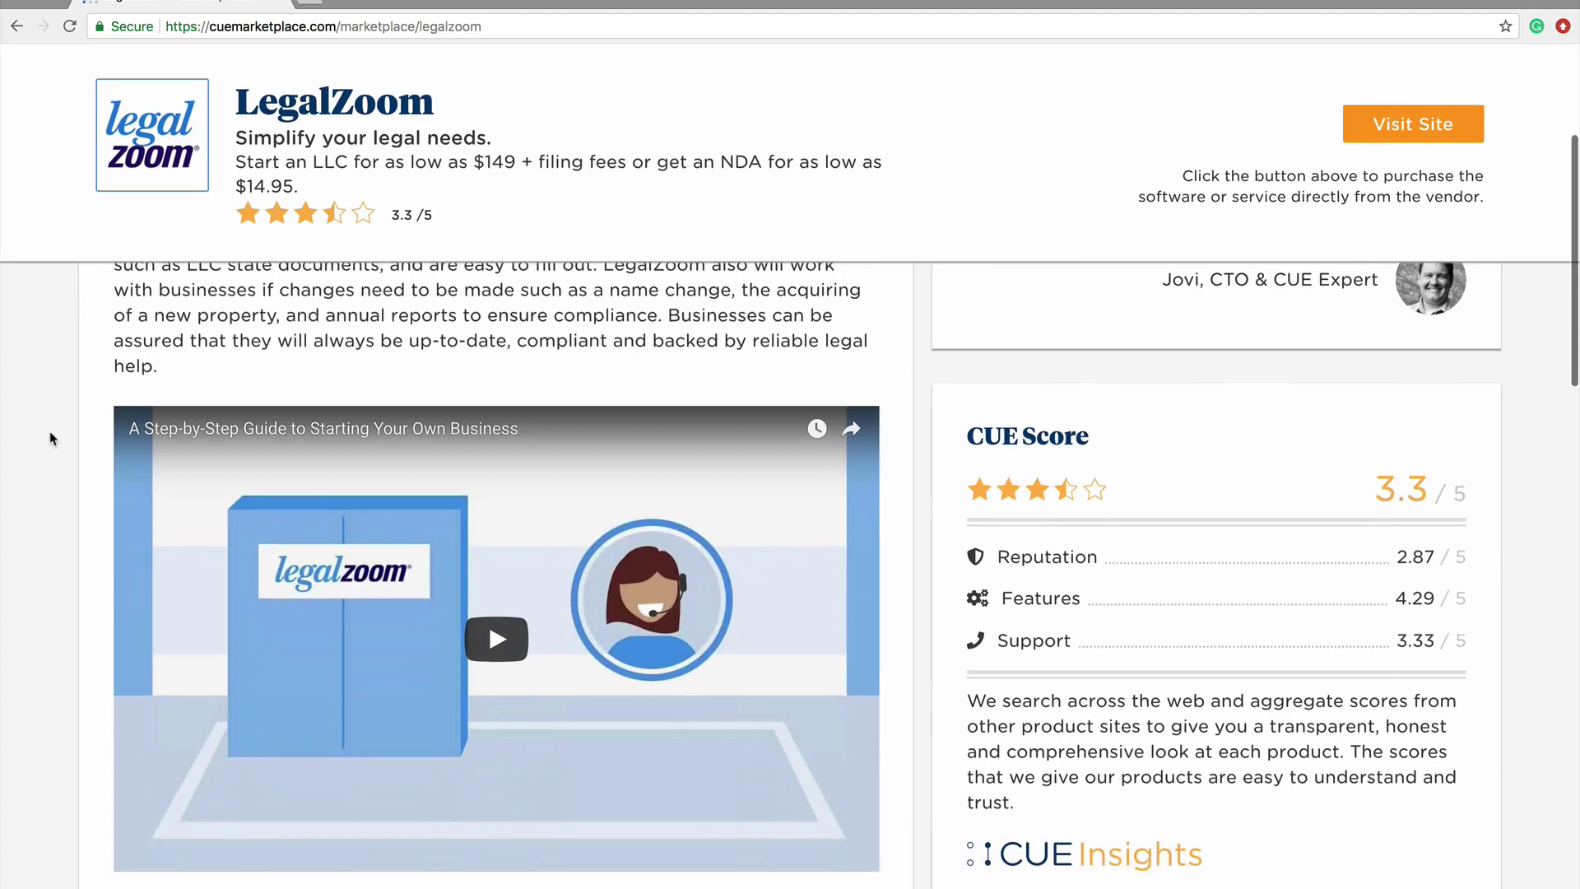
scroll(51, 439, down, 3)
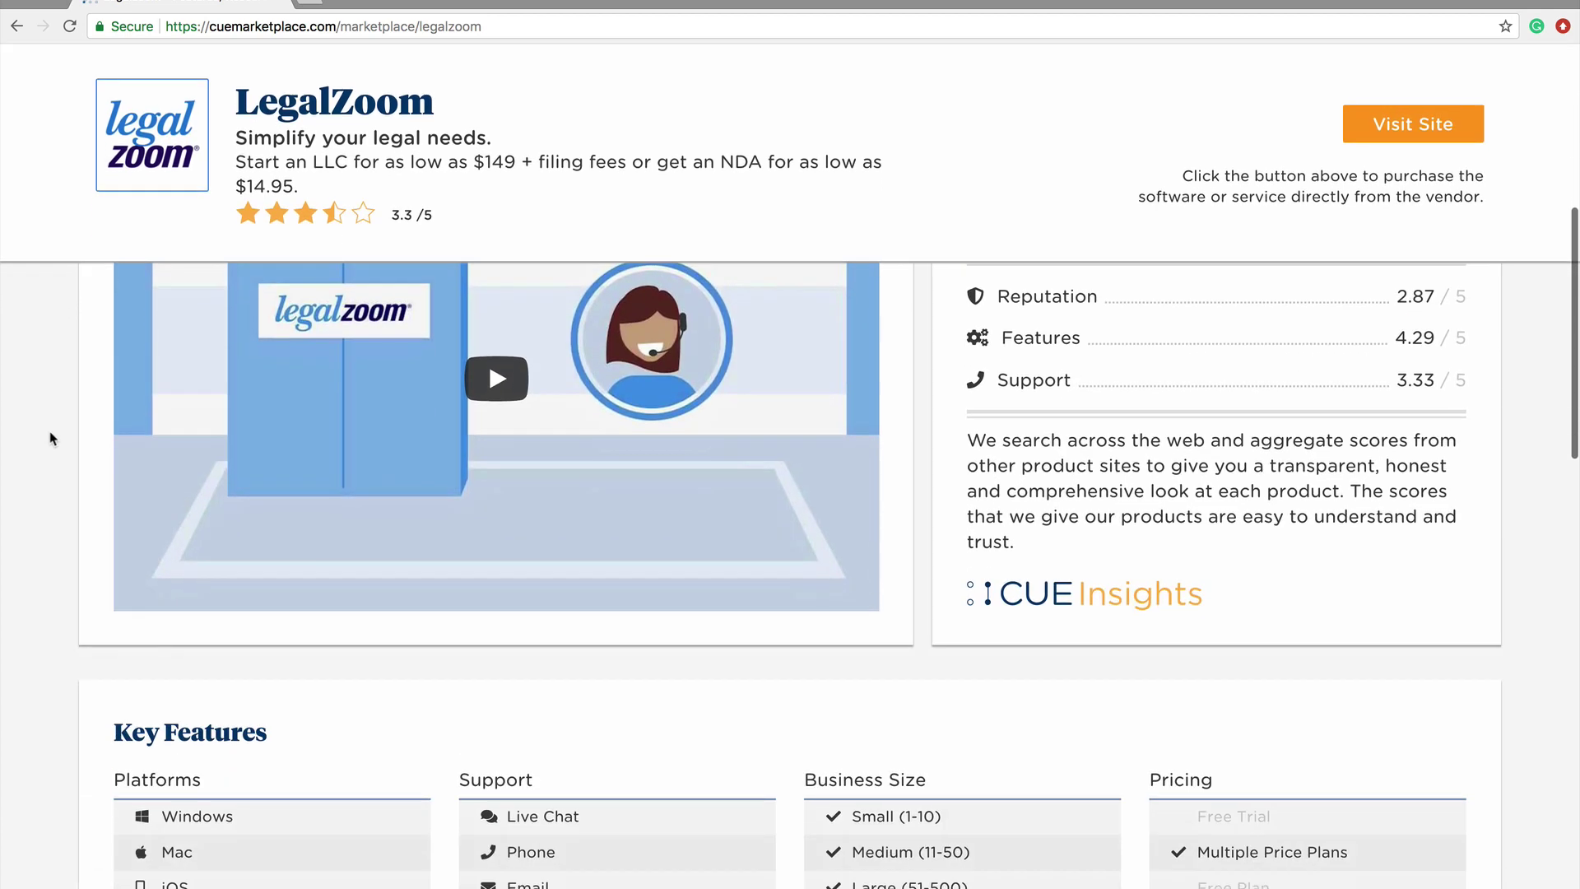
scroll(52, 438, down, 3)
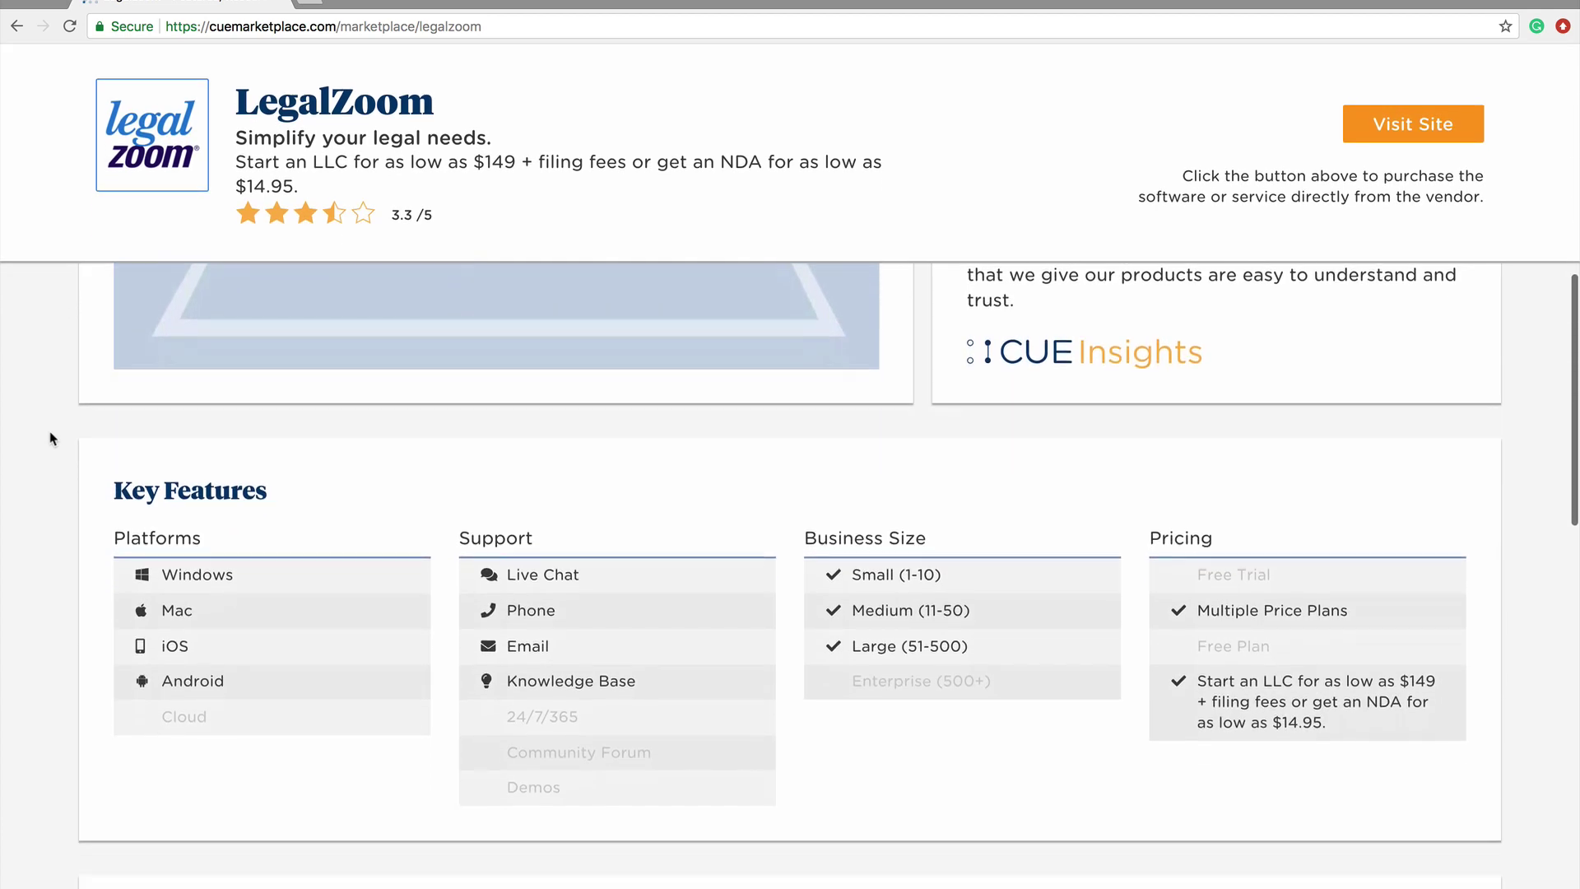
scroll(52, 439, down, 9)
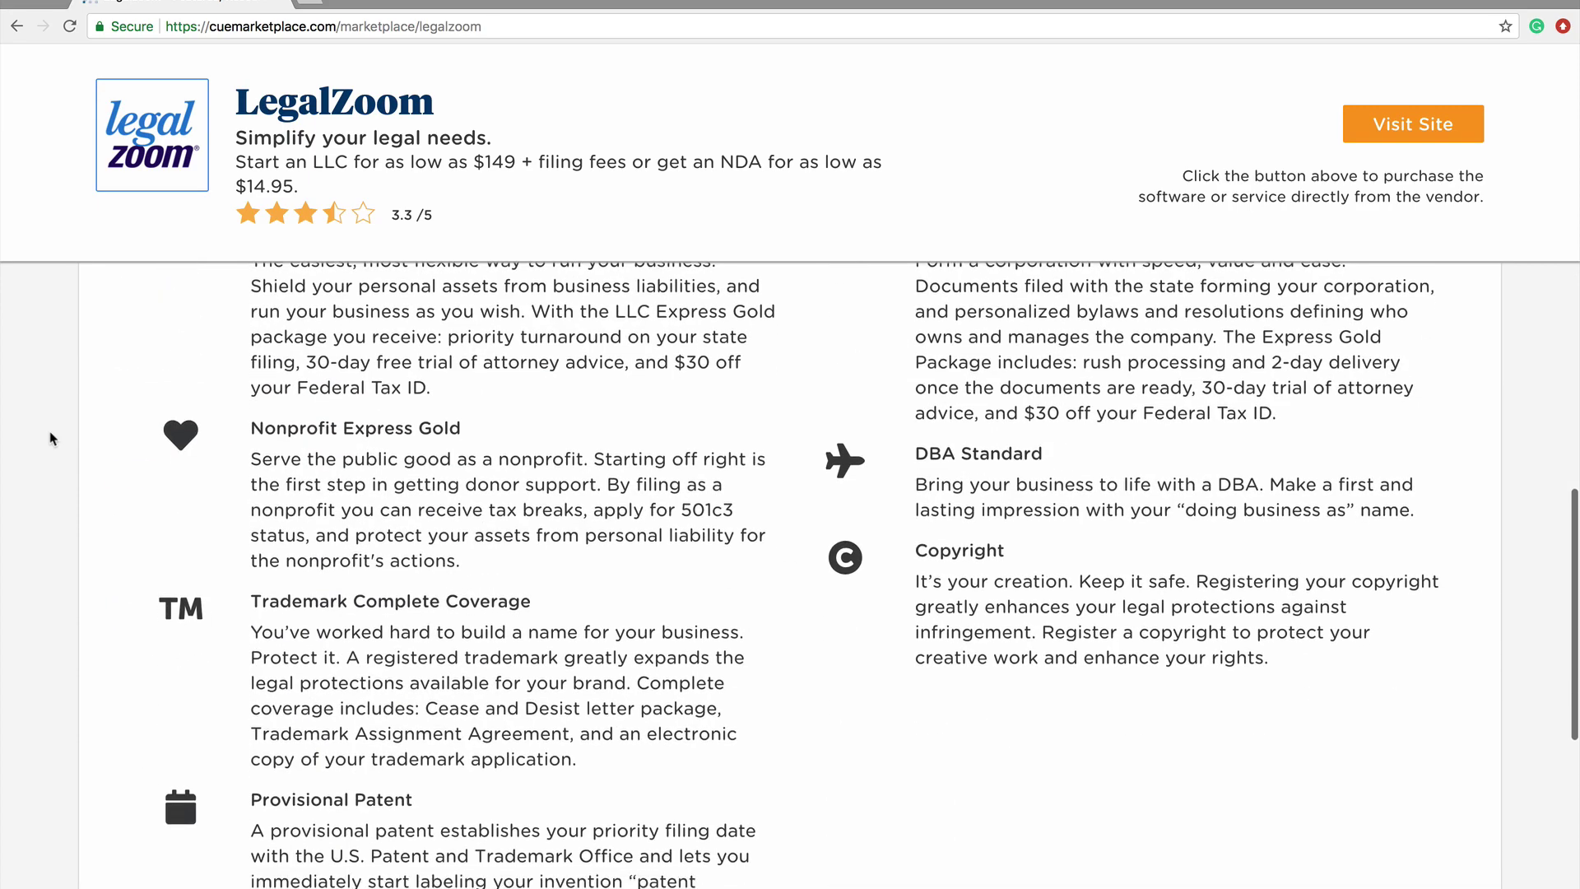
scroll(51, 439, down, 10)
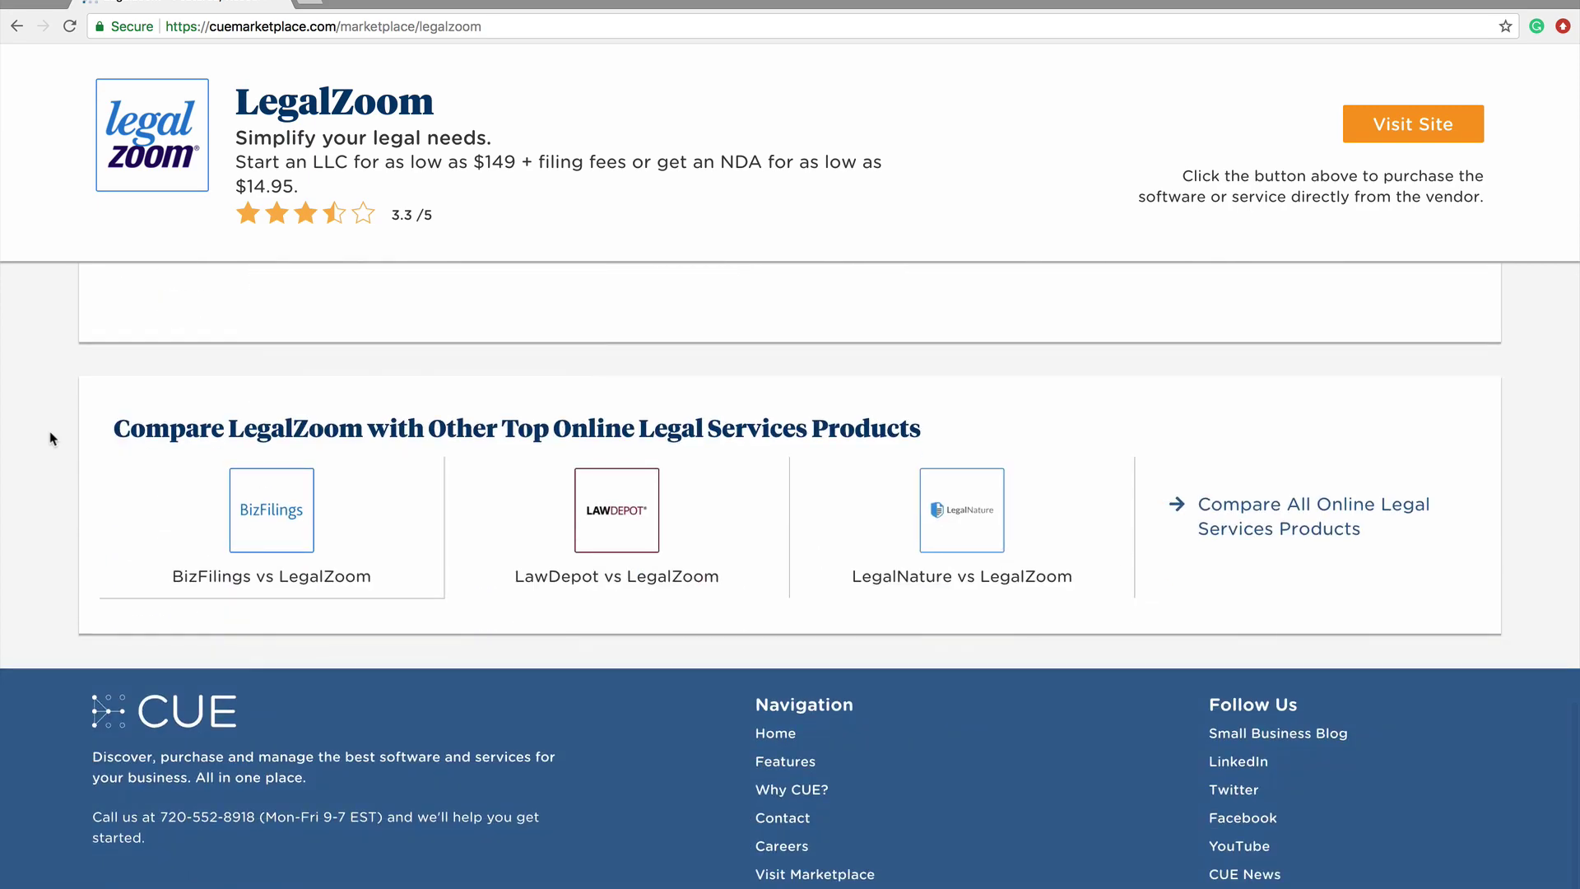
scroll(52, 439, up, 20)
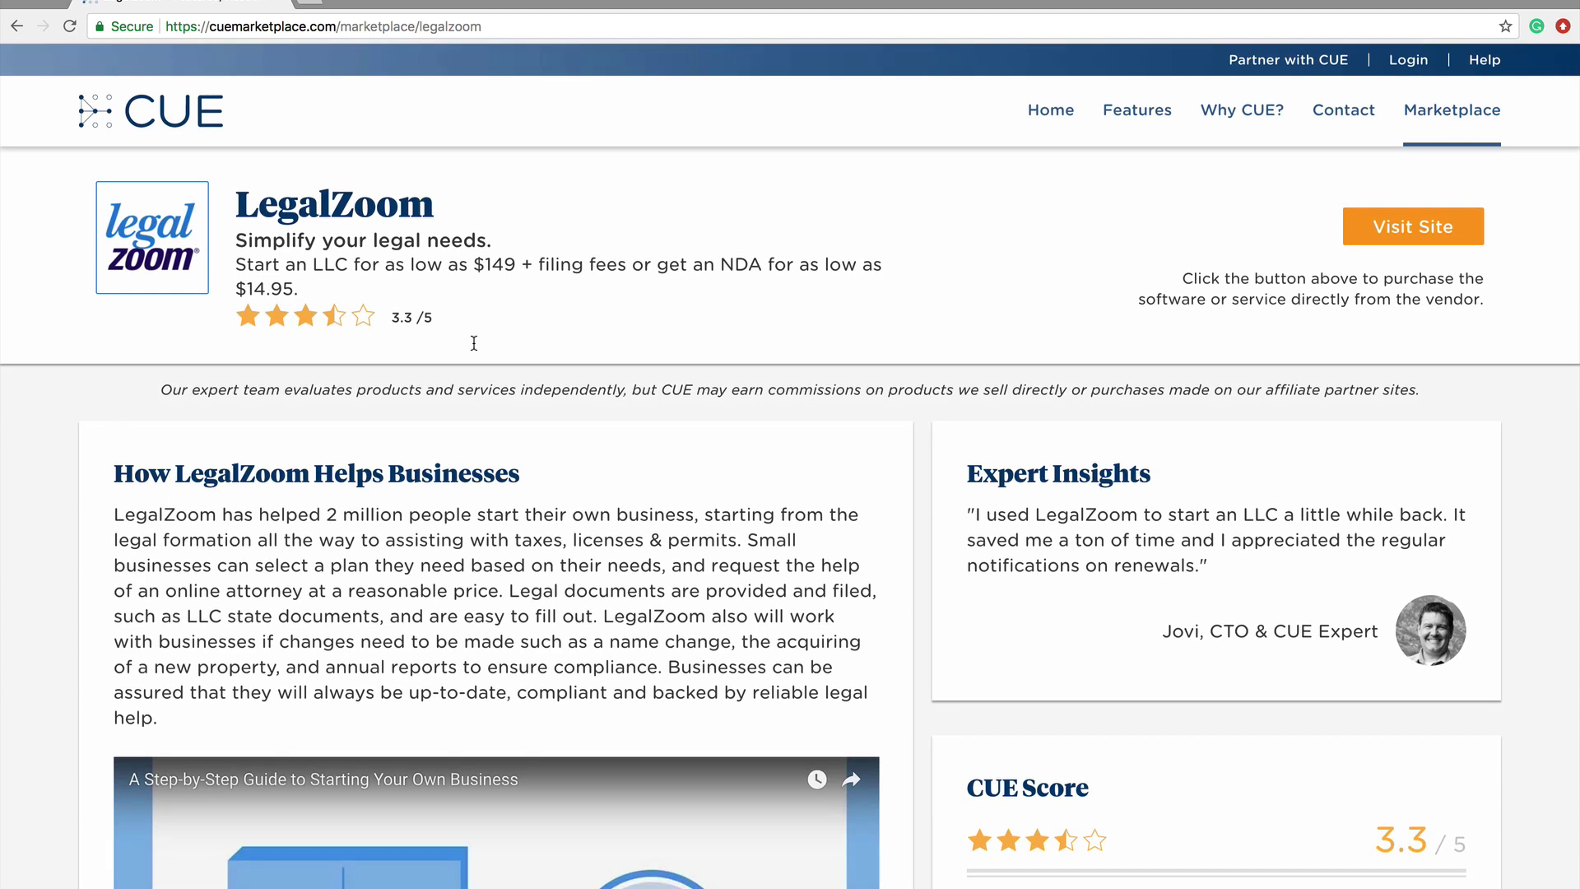
Visit LegalZoom's site from the listing, open Limited Liability Company (LLC) formation and check availability of the name CUEMARKETPLACE
click(1438, 232)
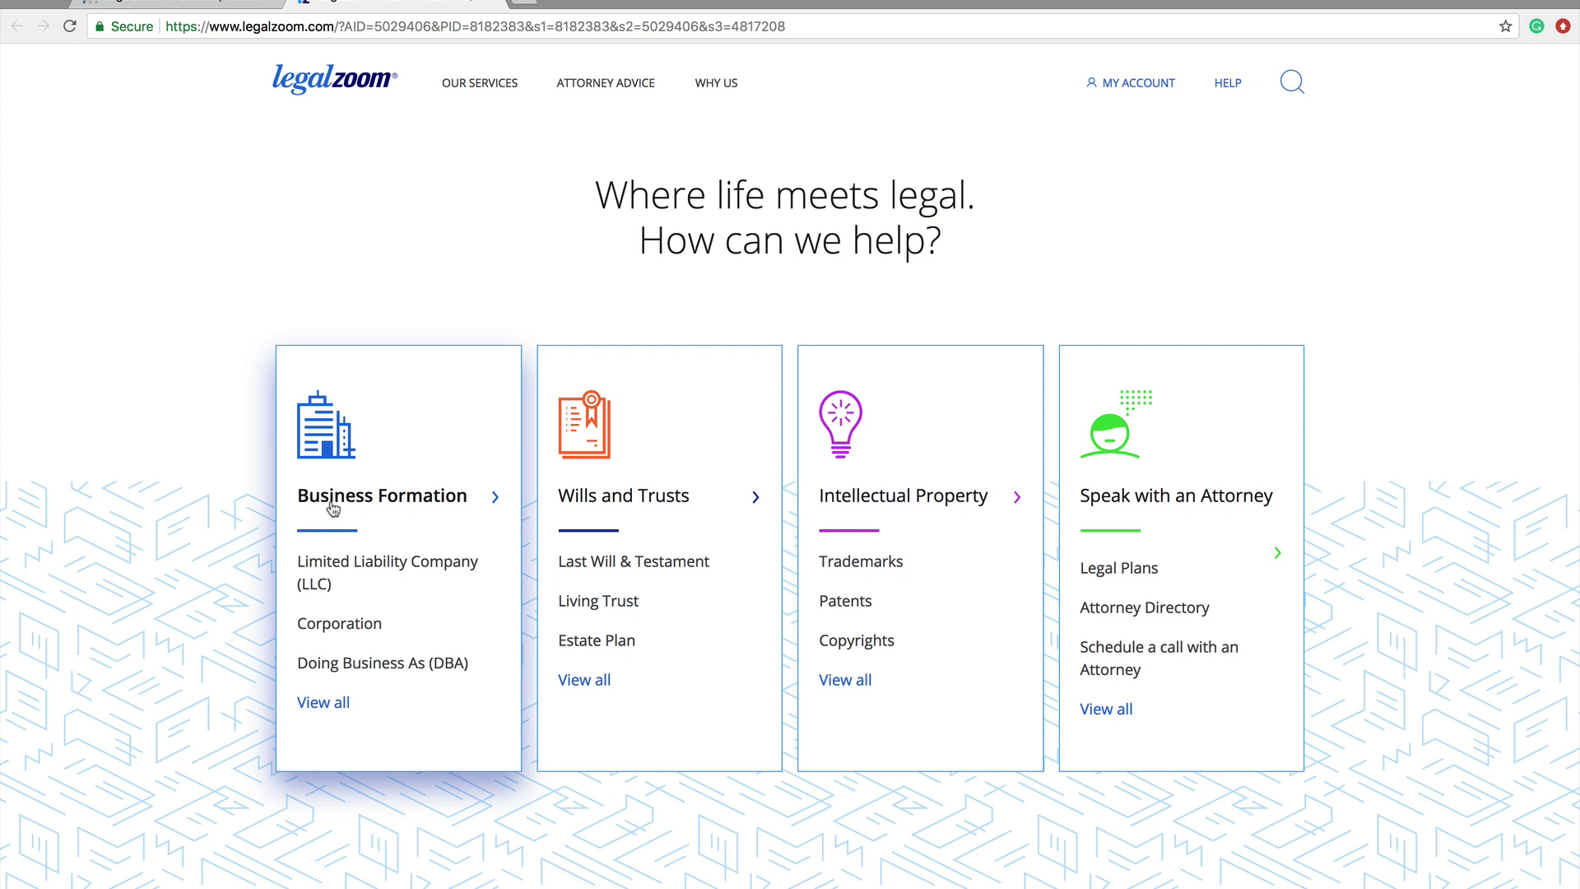
click(349, 574)
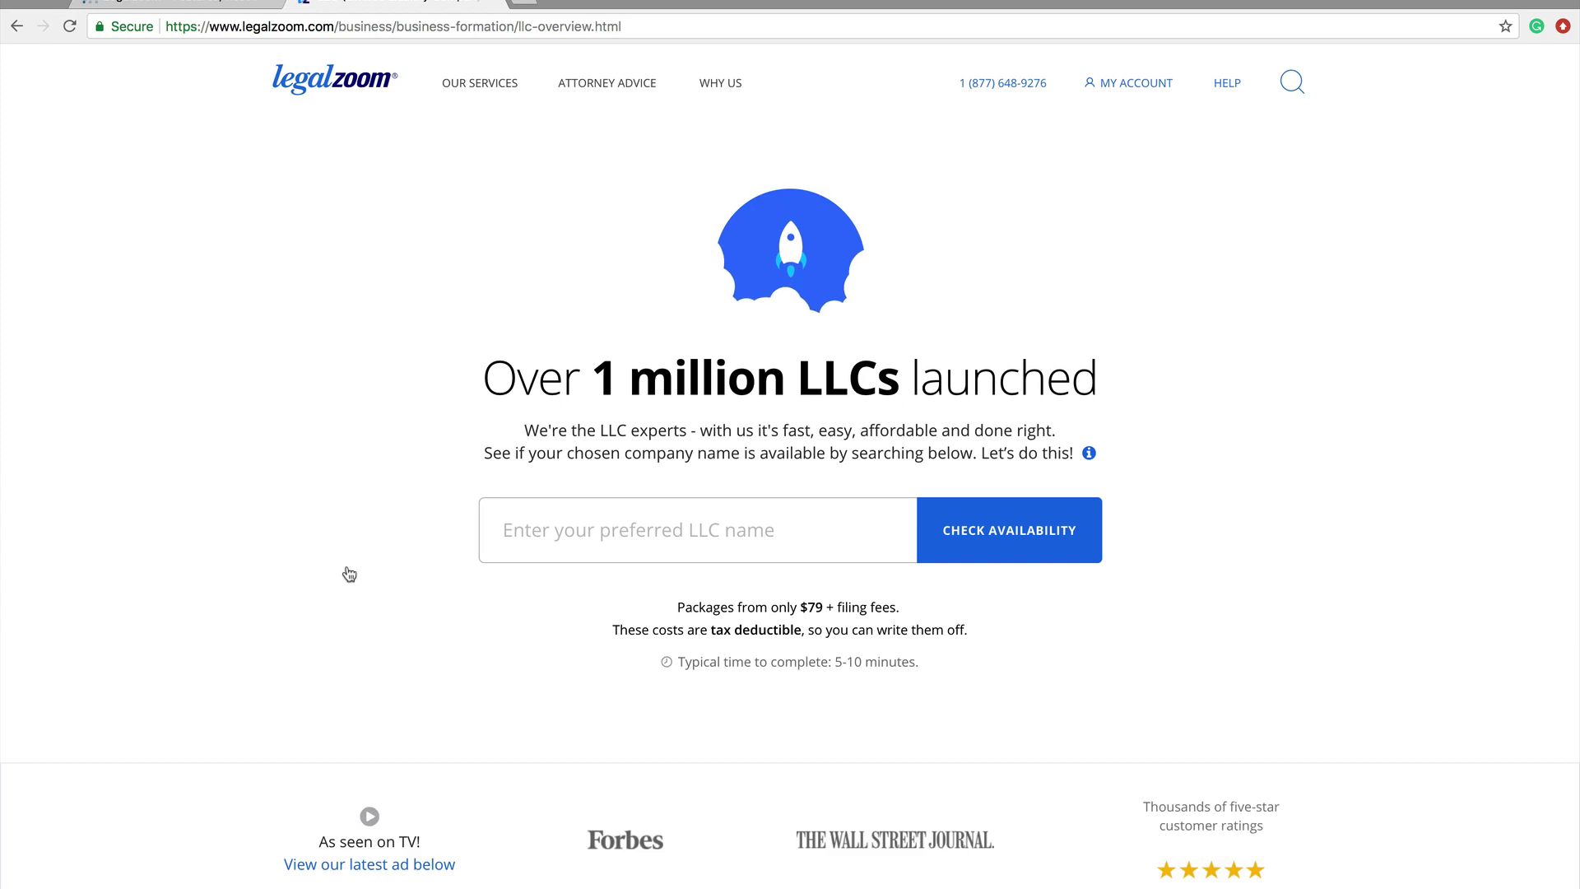
click(612, 540)
text(CUE)
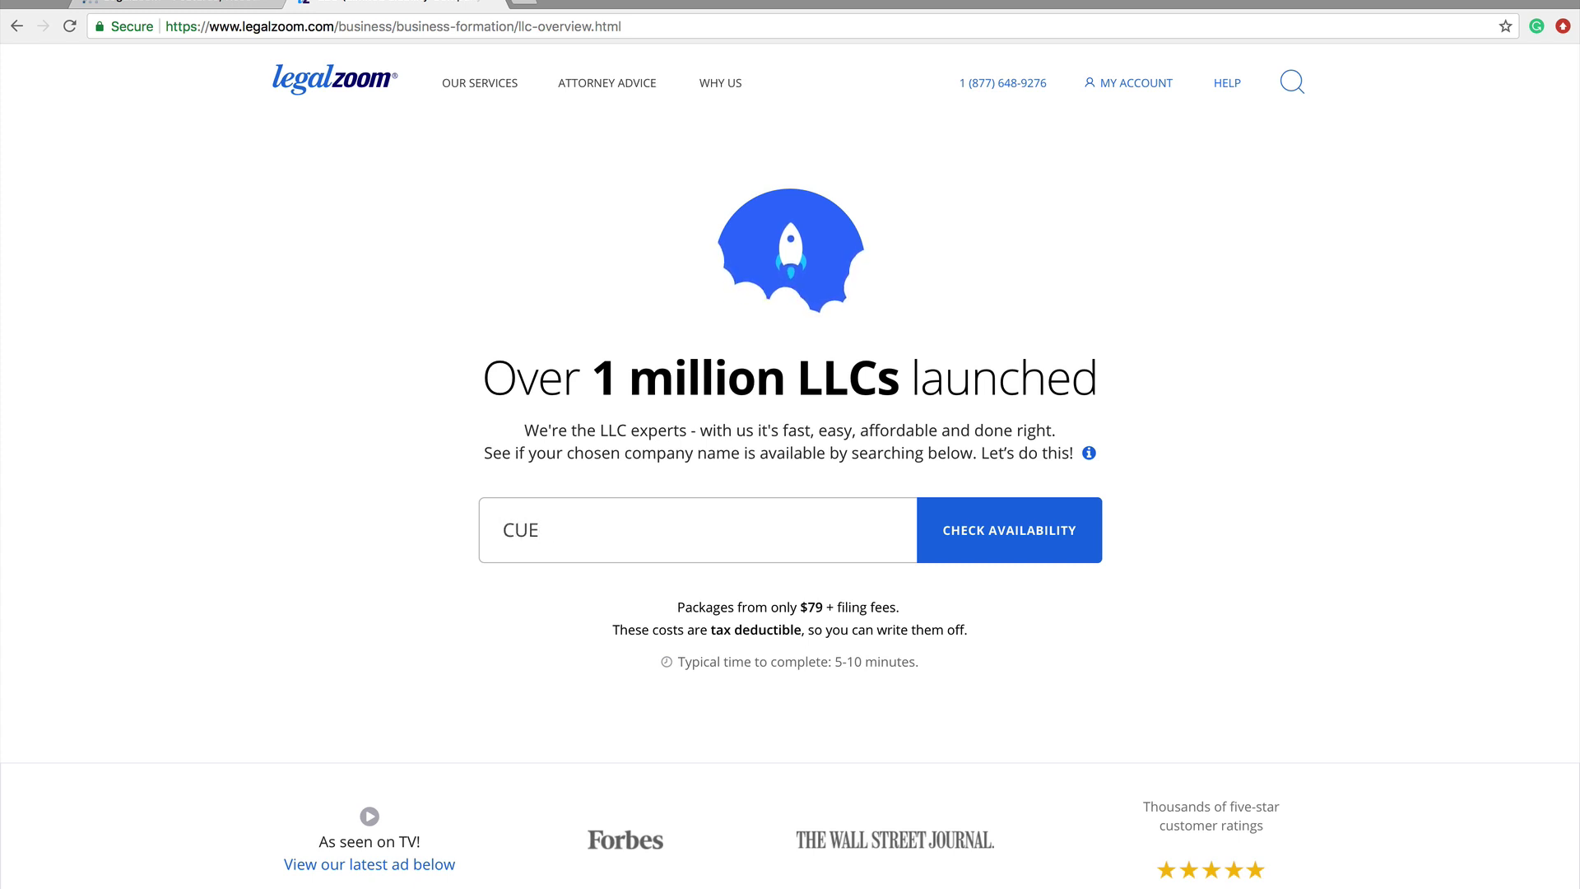
text(MARKETP)
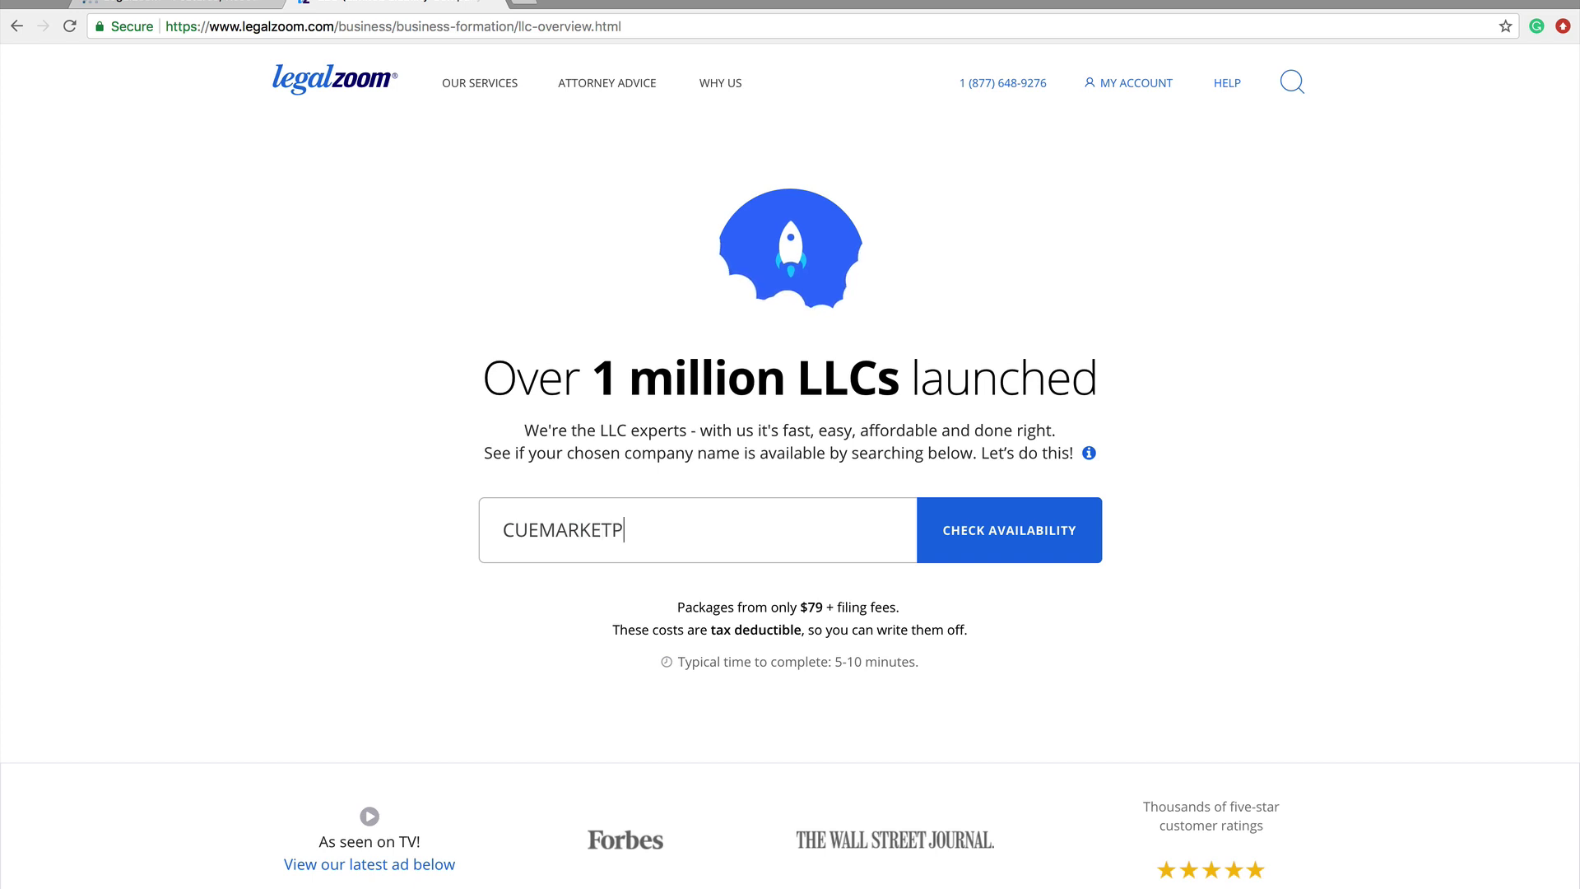
text(LACE)
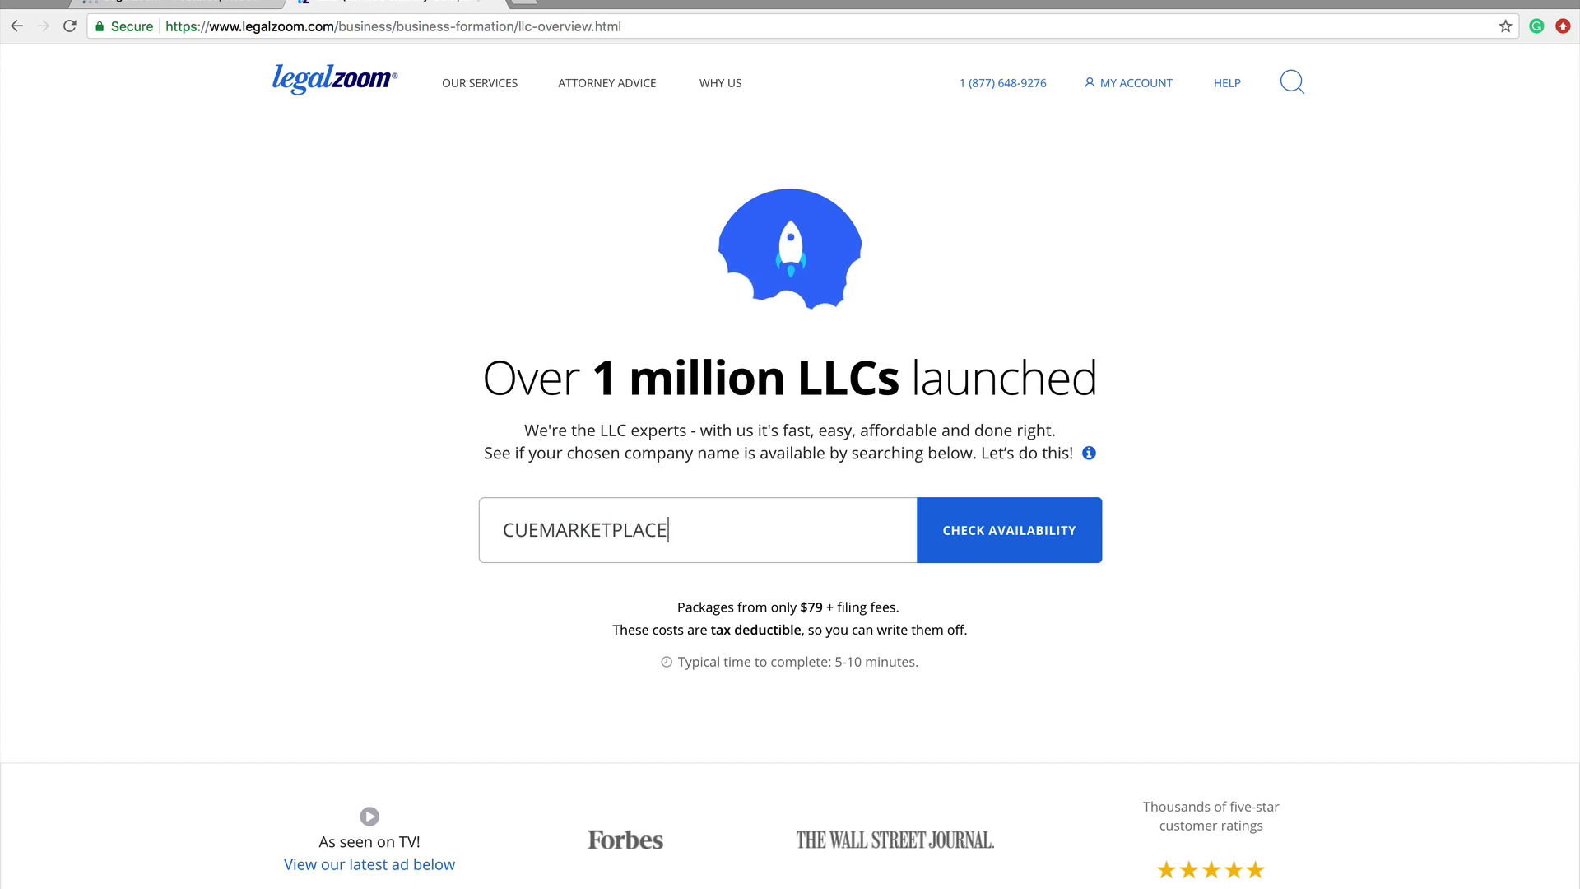
click(1005, 535)
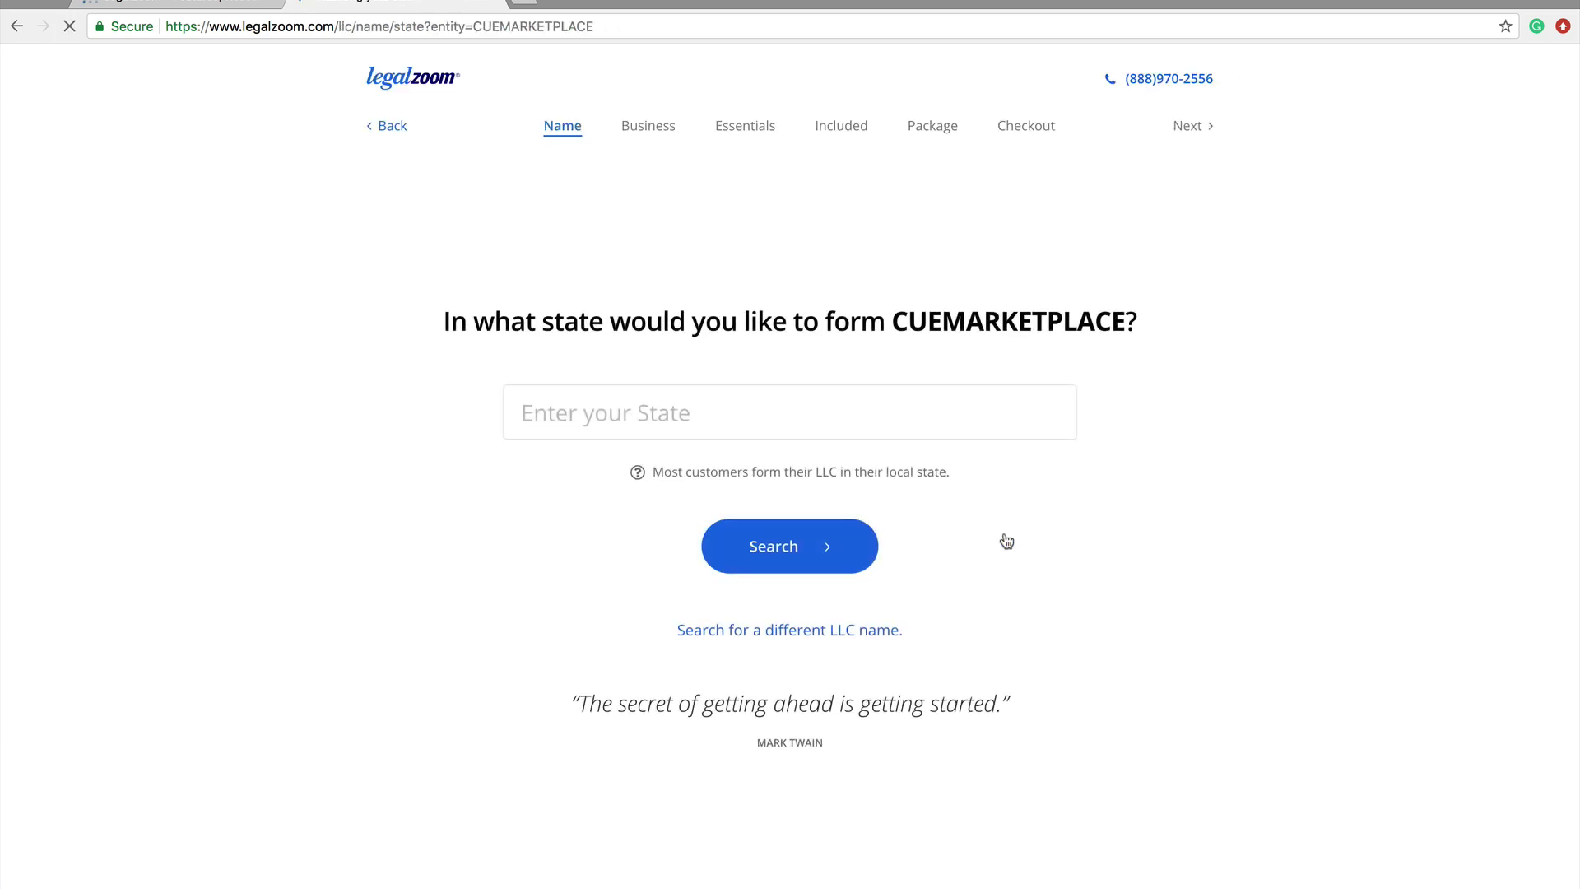
Choose Colorado as the state of formation, search for the name and proceed to get the LLC without a phone number
click(972, 409)
text(Colo)
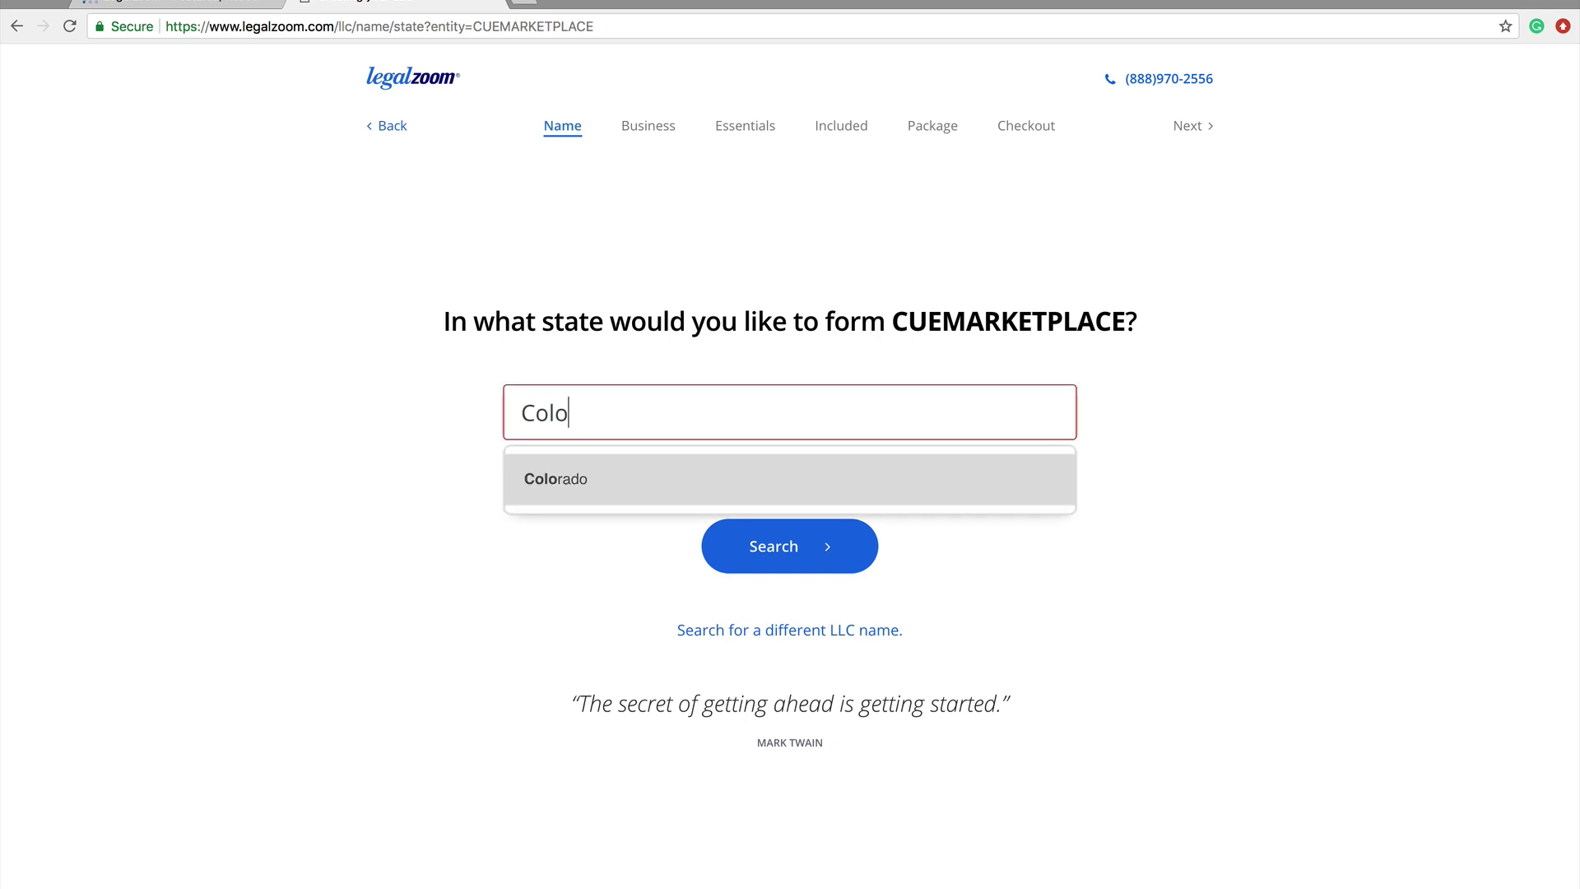
click(854, 497)
click(819, 543)
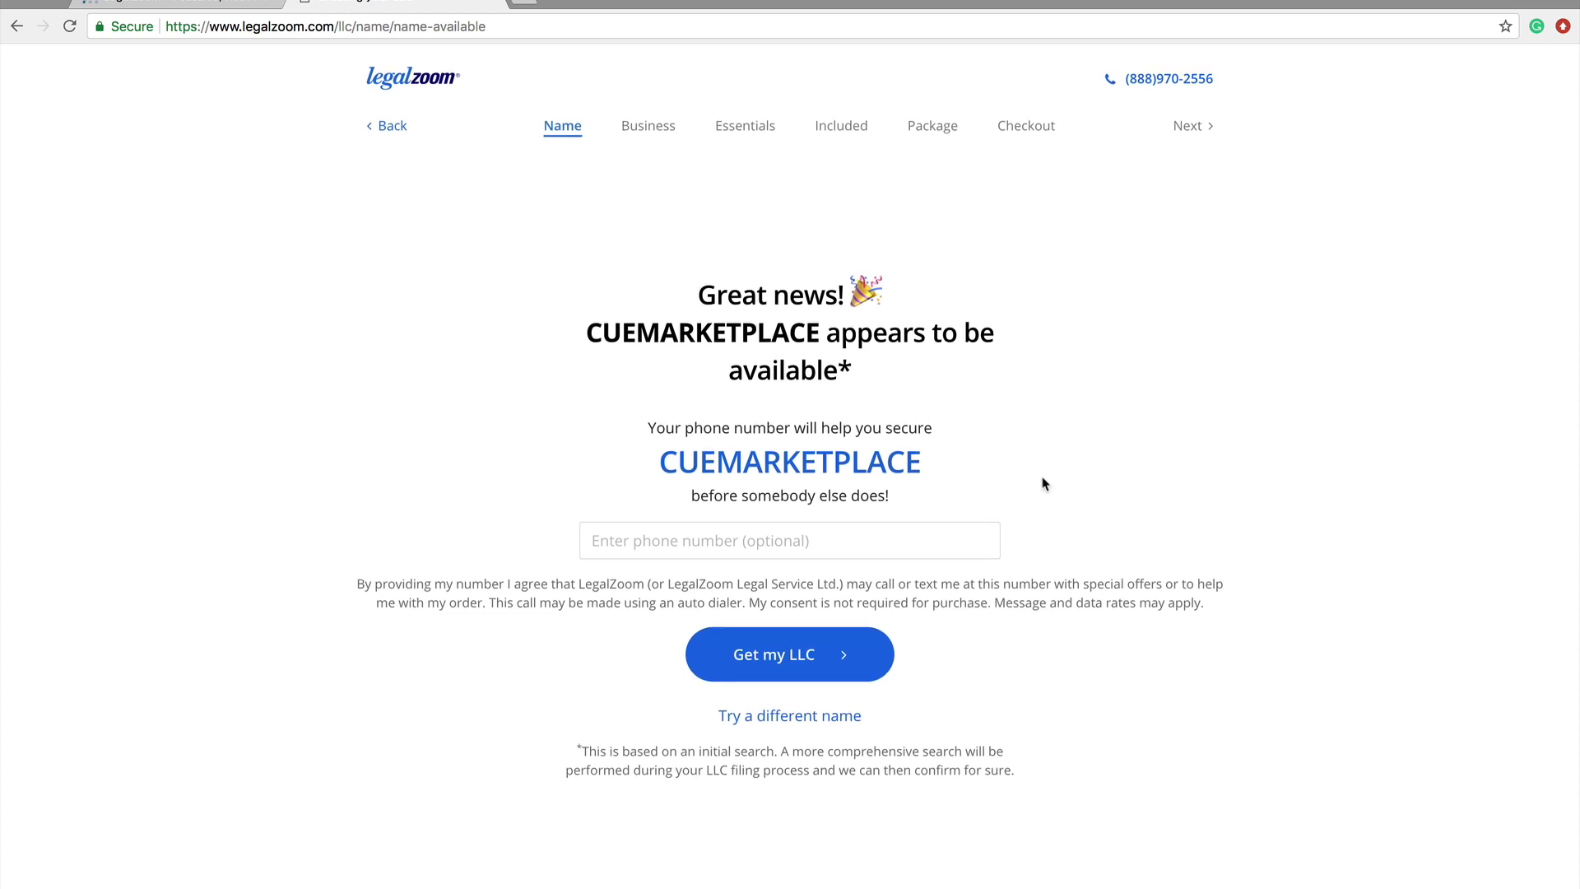
click(851, 668)
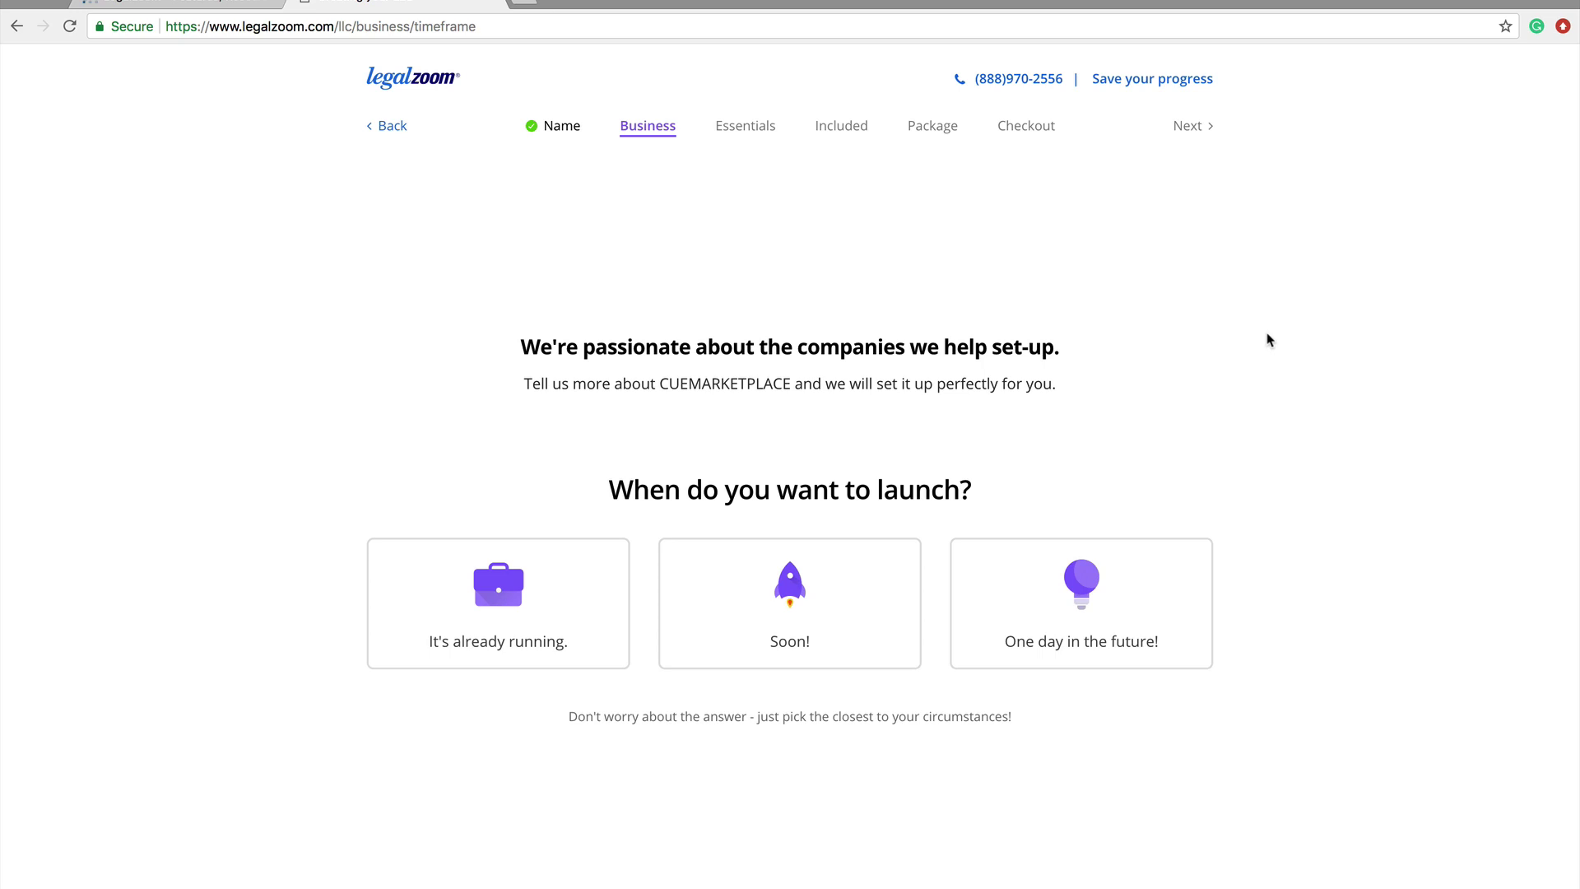
Answer that the business launches "Soon!" and that it is the first LLC
click(836, 622)
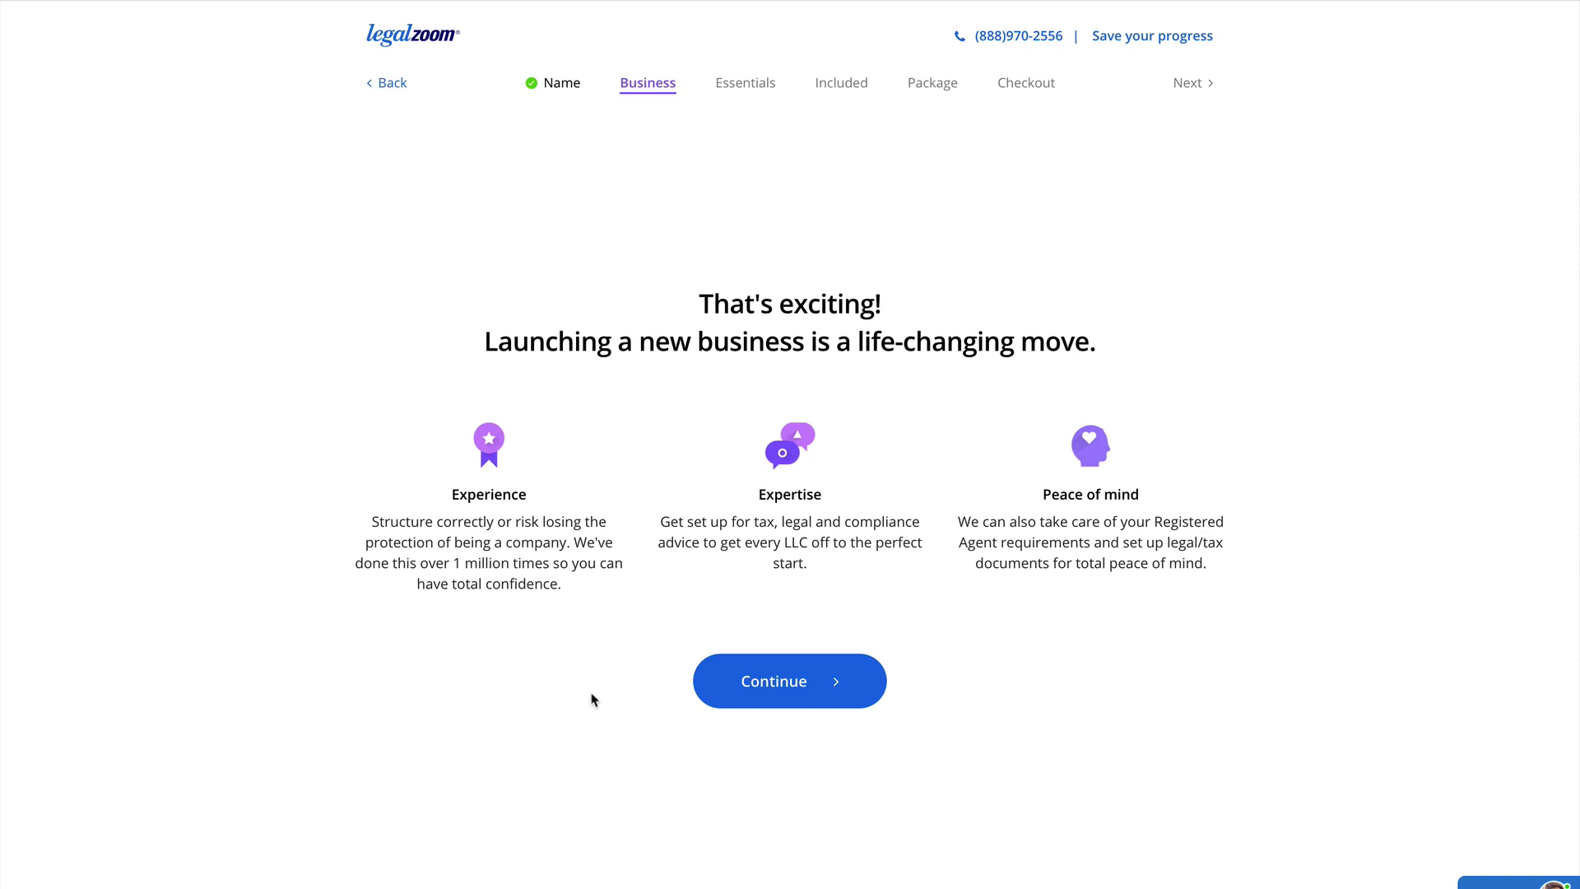
click(810, 693)
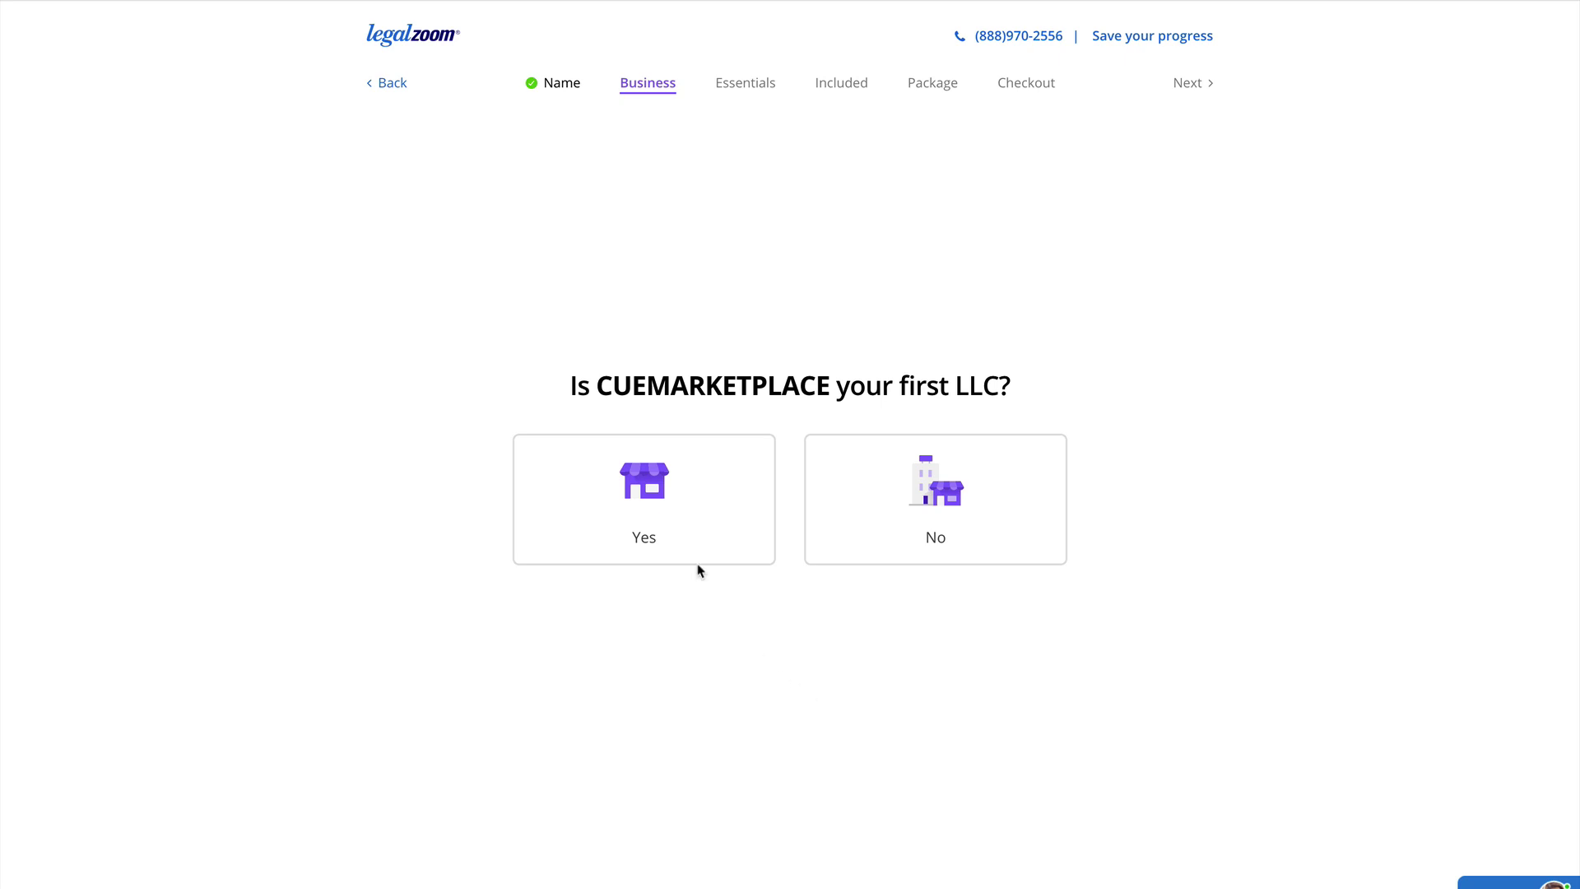
click(660, 510)
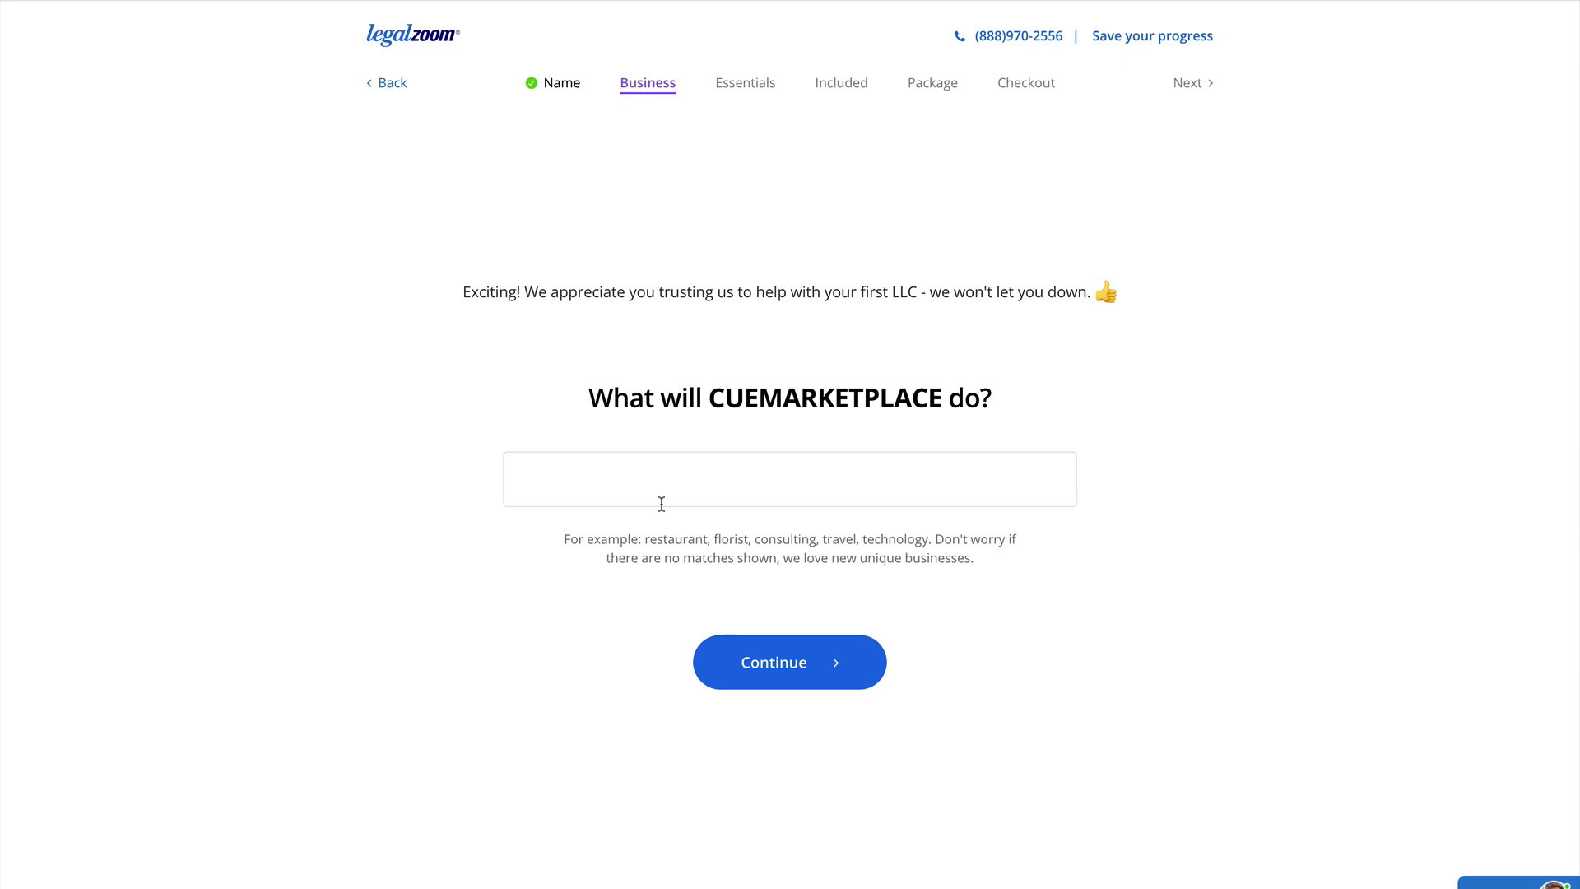
Set the business activity to Software and answer No to having employees in the first year
click(661, 488)
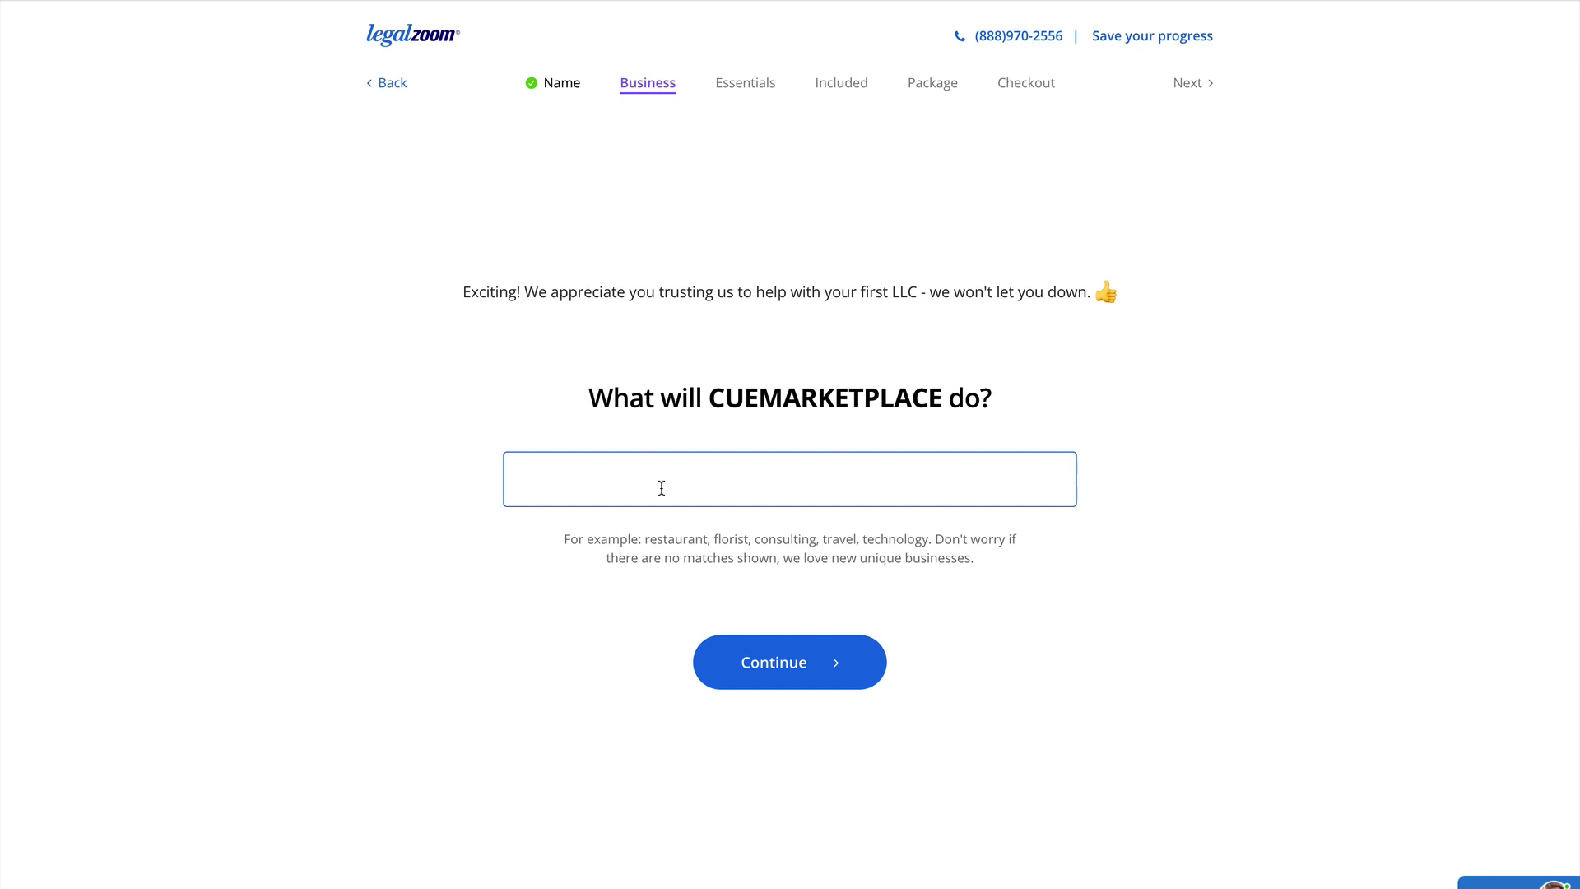
text(softwar)
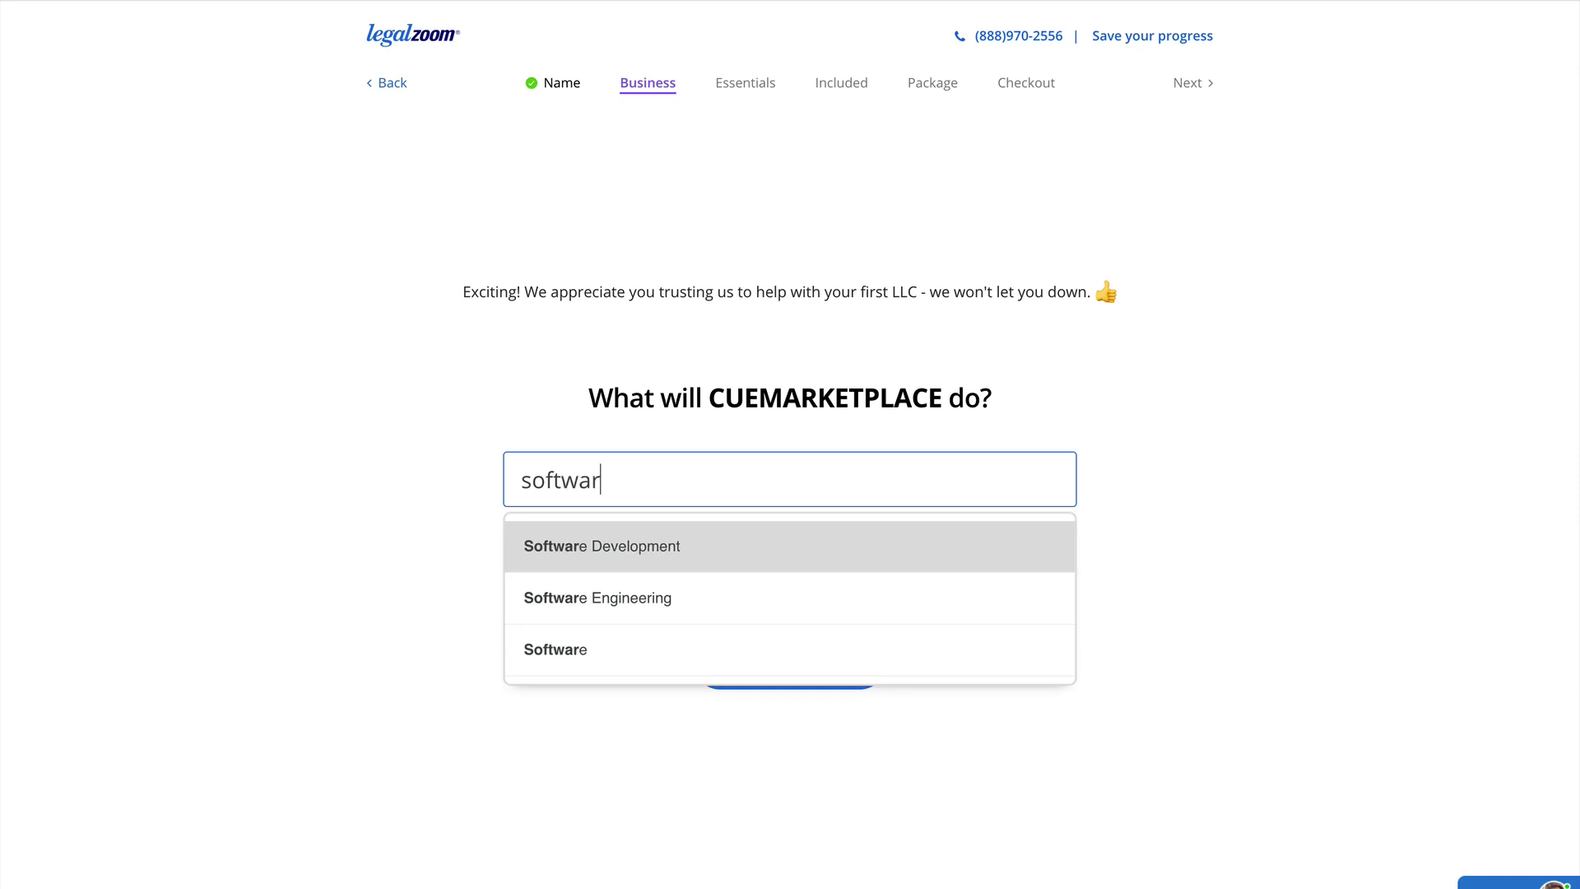
click(622, 647)
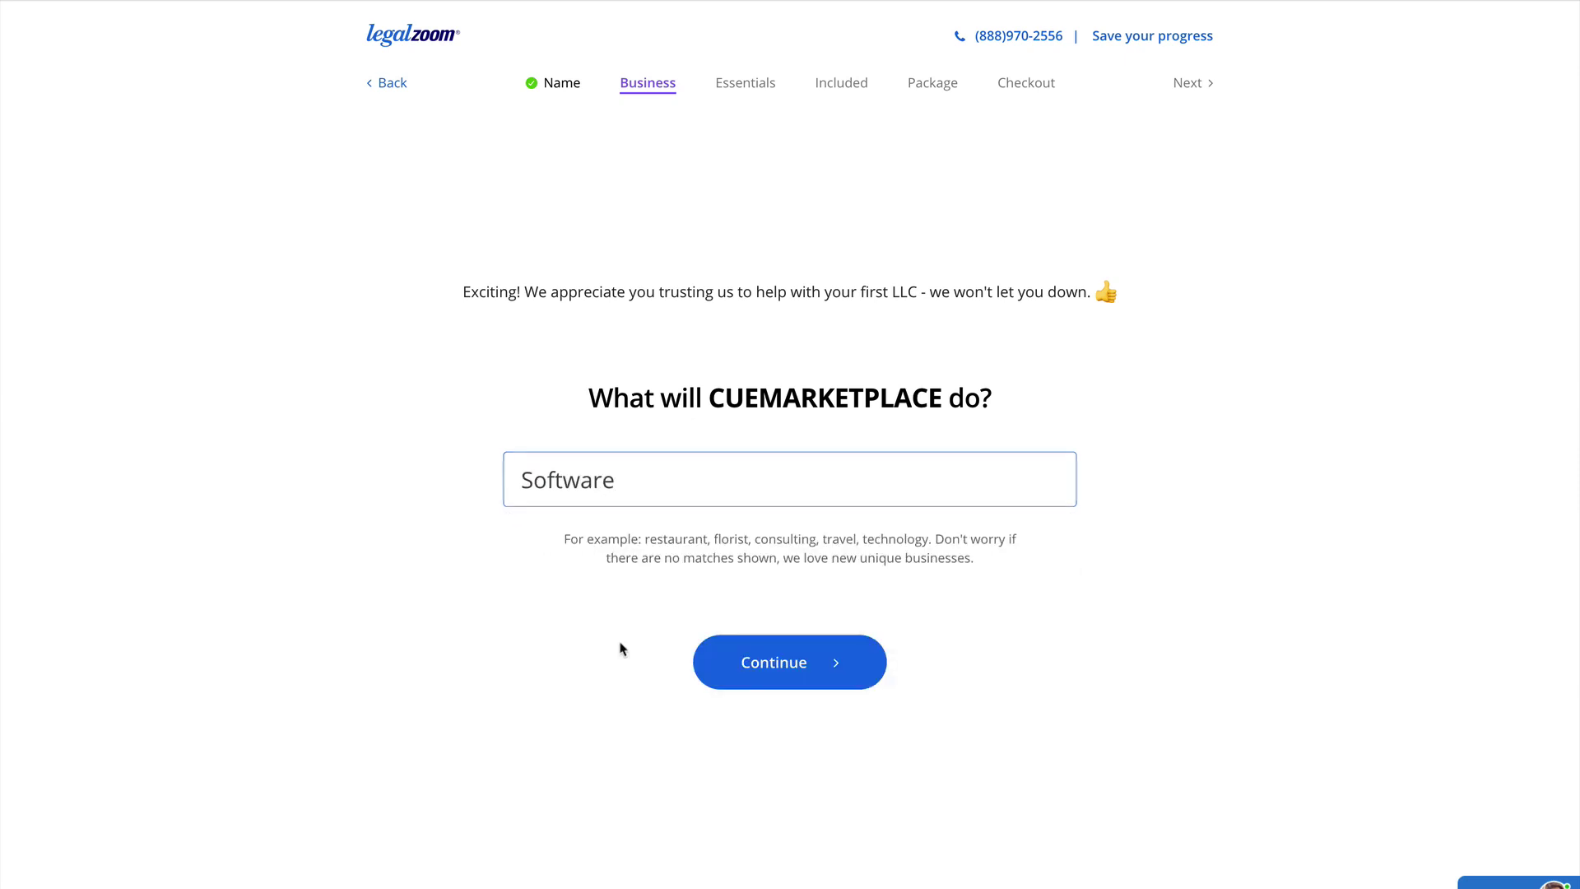
click(789, 673)
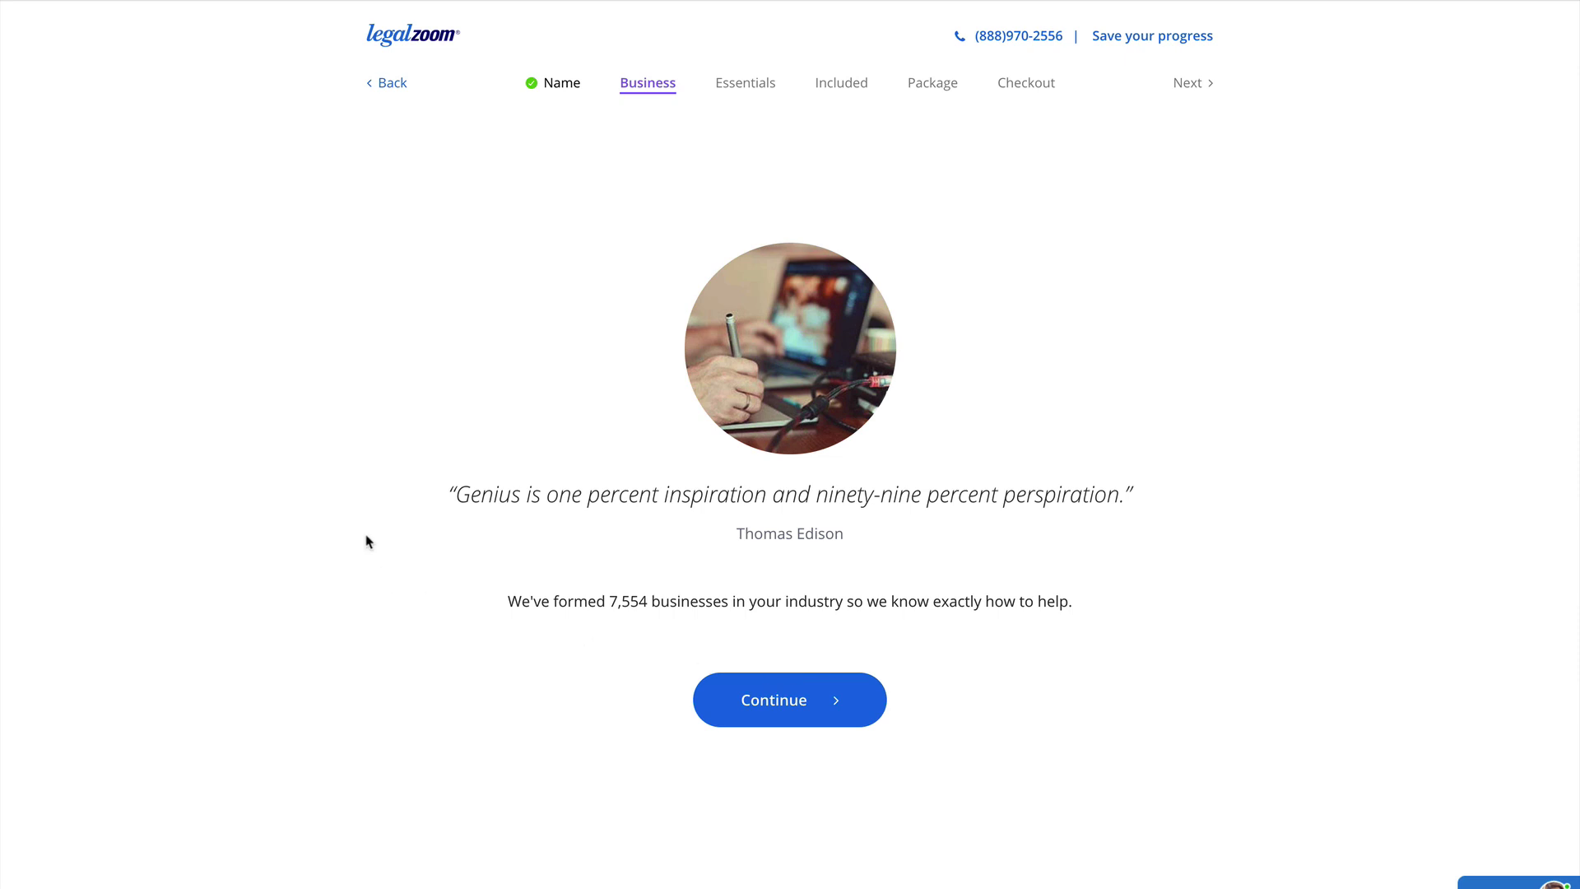
click(805, 709)
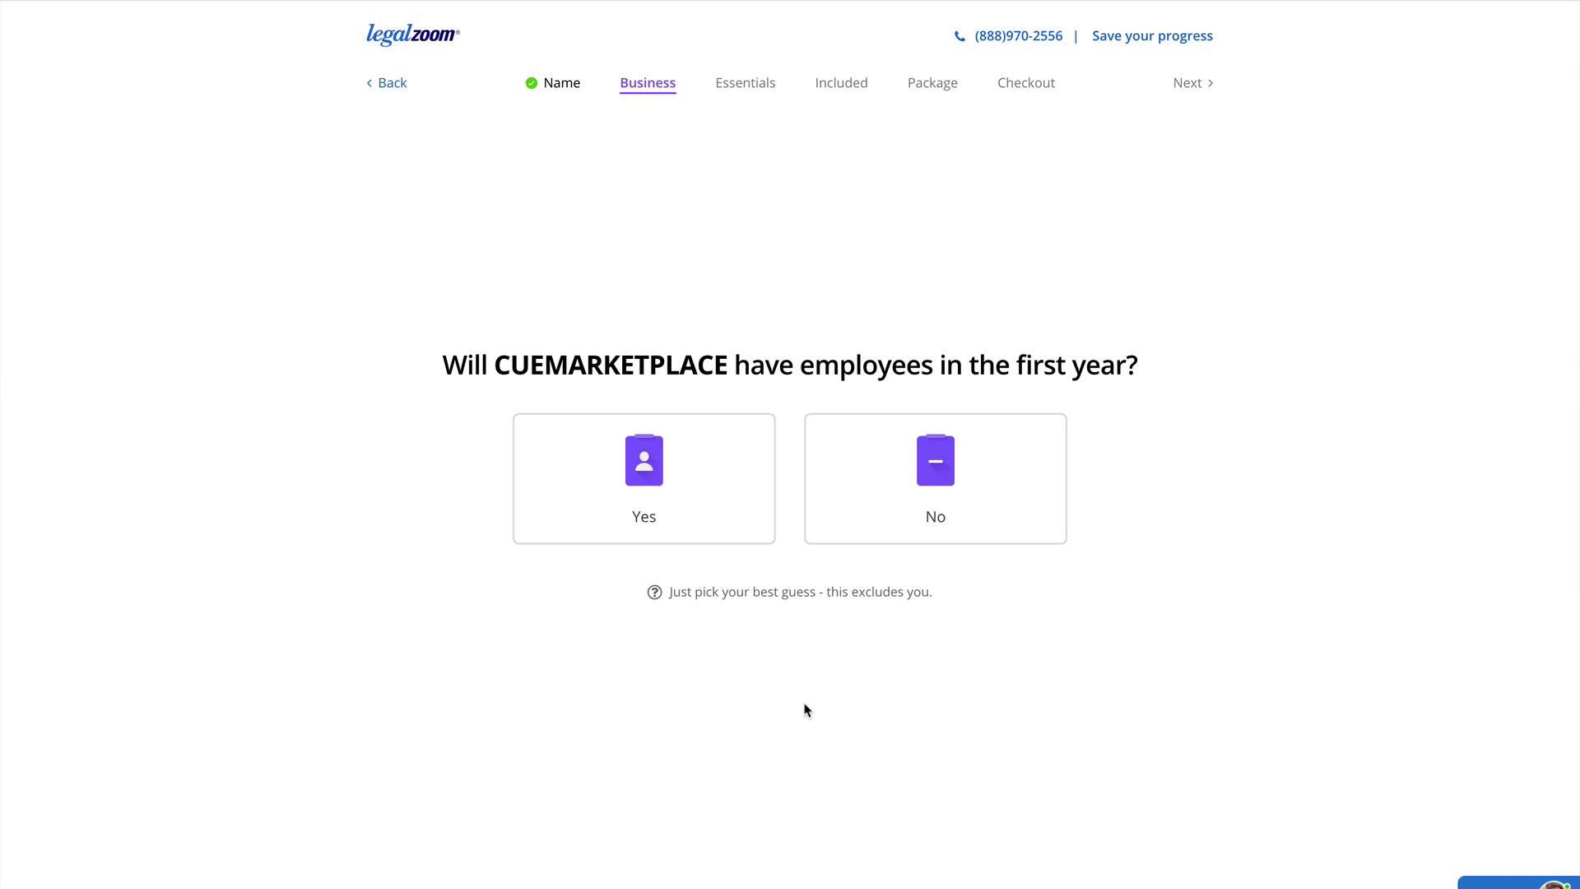
click(943, 477)
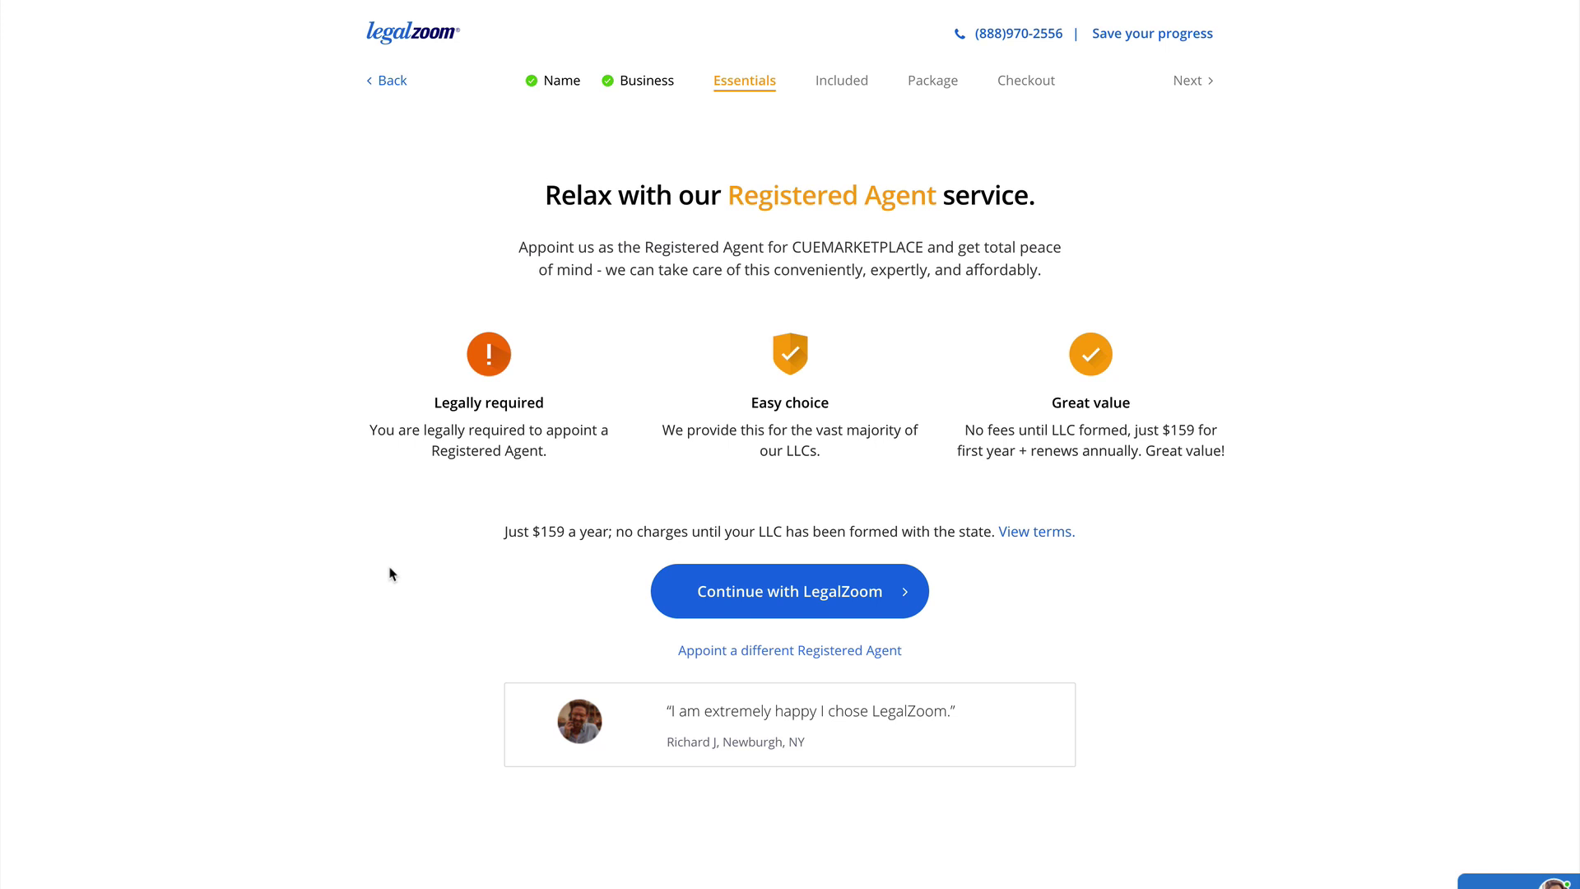
Read through the Registered Agent service details and continue with LegalZoom as the Registered Agent
scroll(390, 573, down, 9)
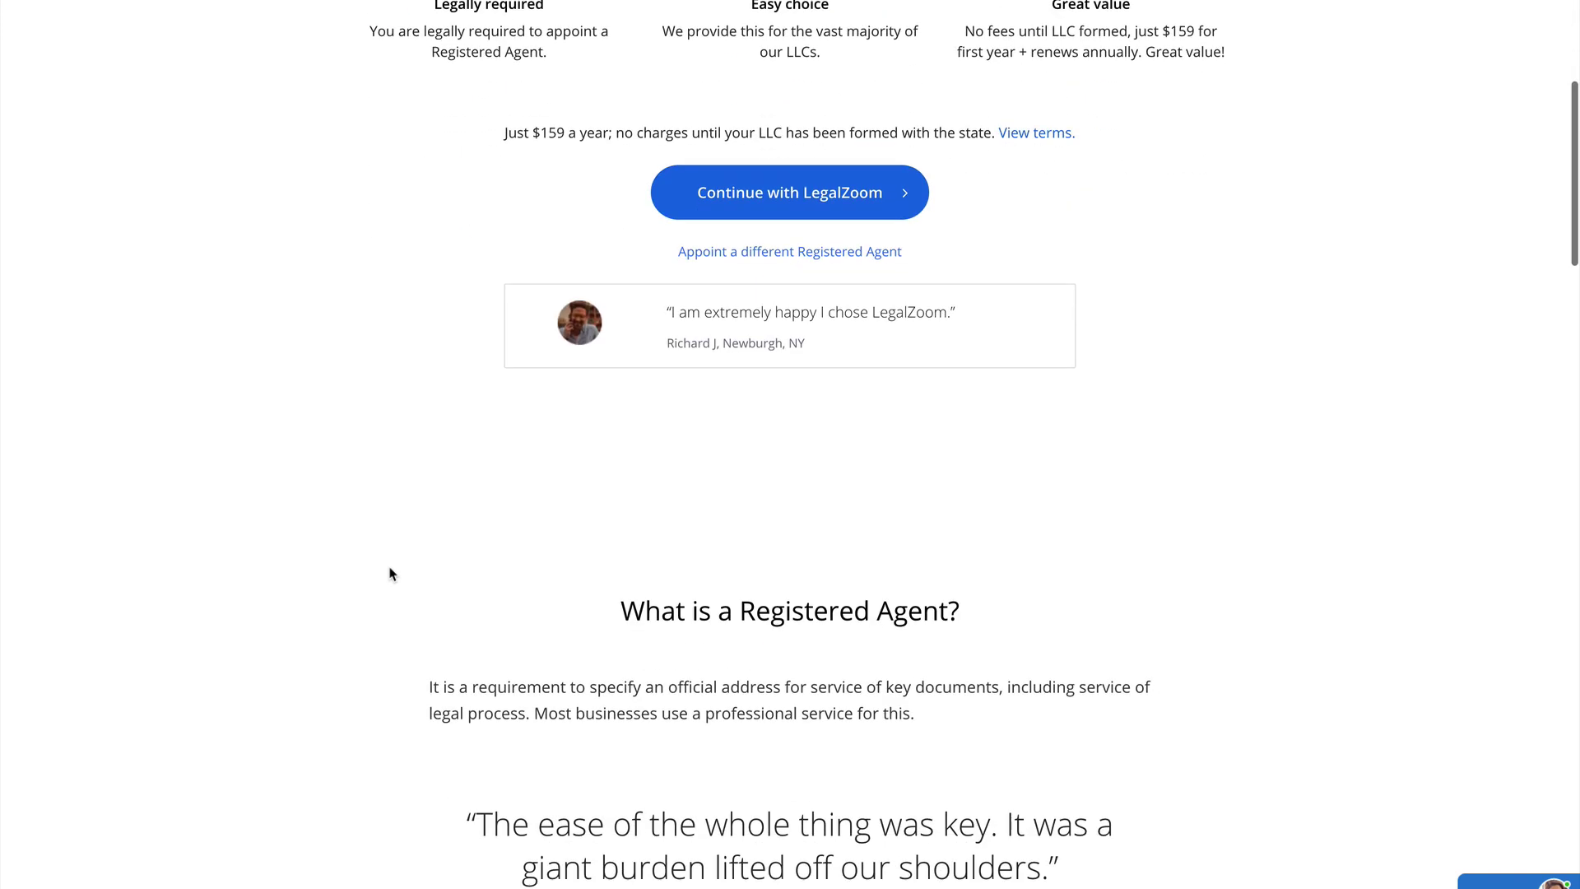
scroll(391, 573, down, 2)
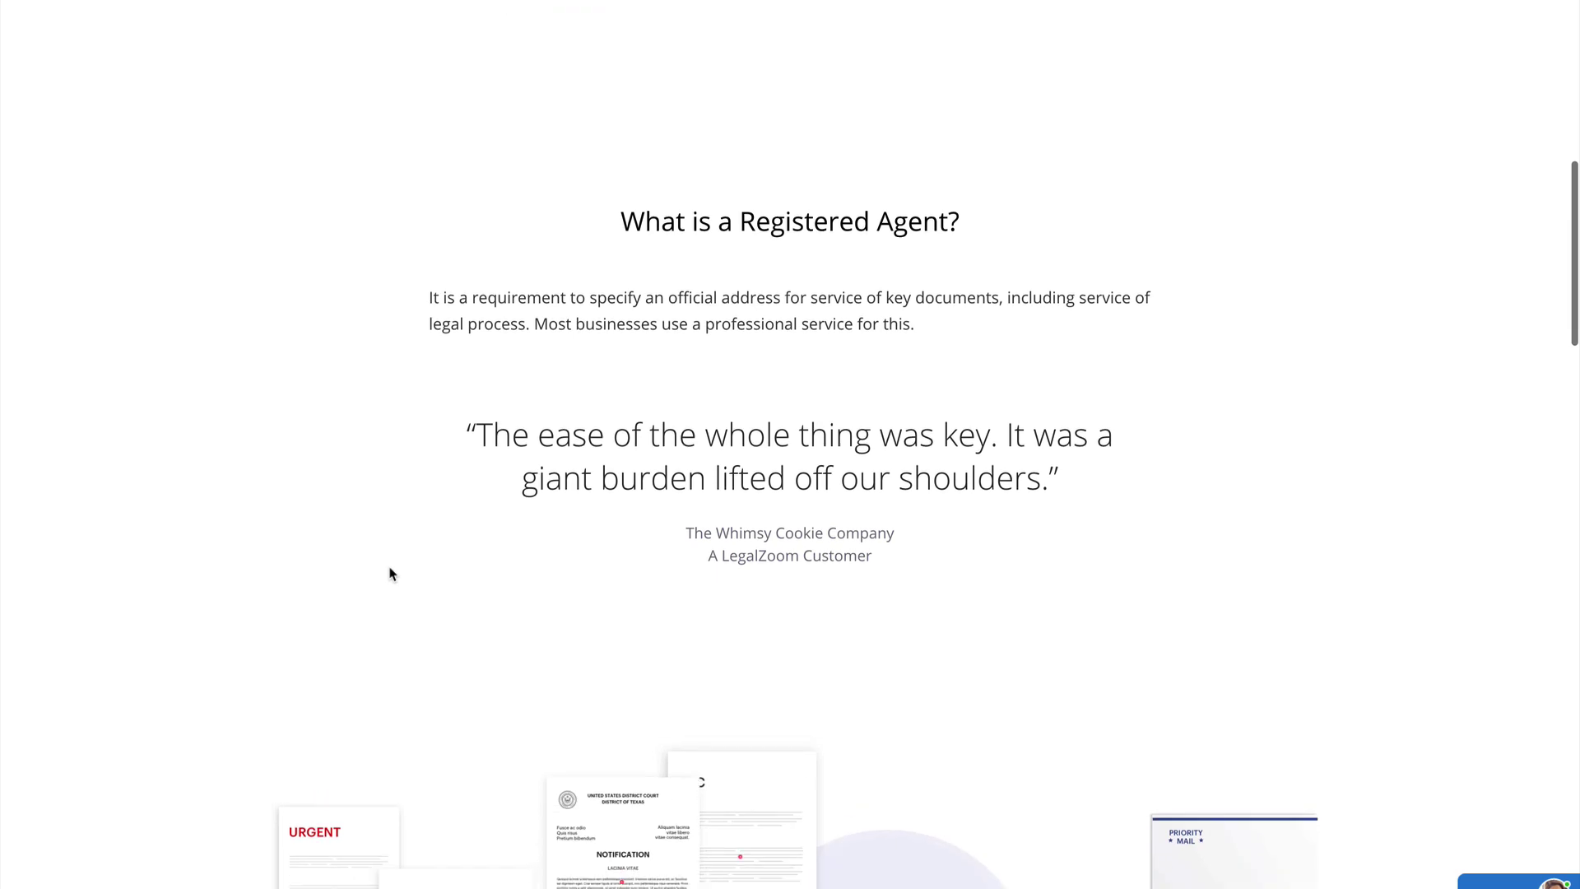
scroll(391, 573, down, 1)
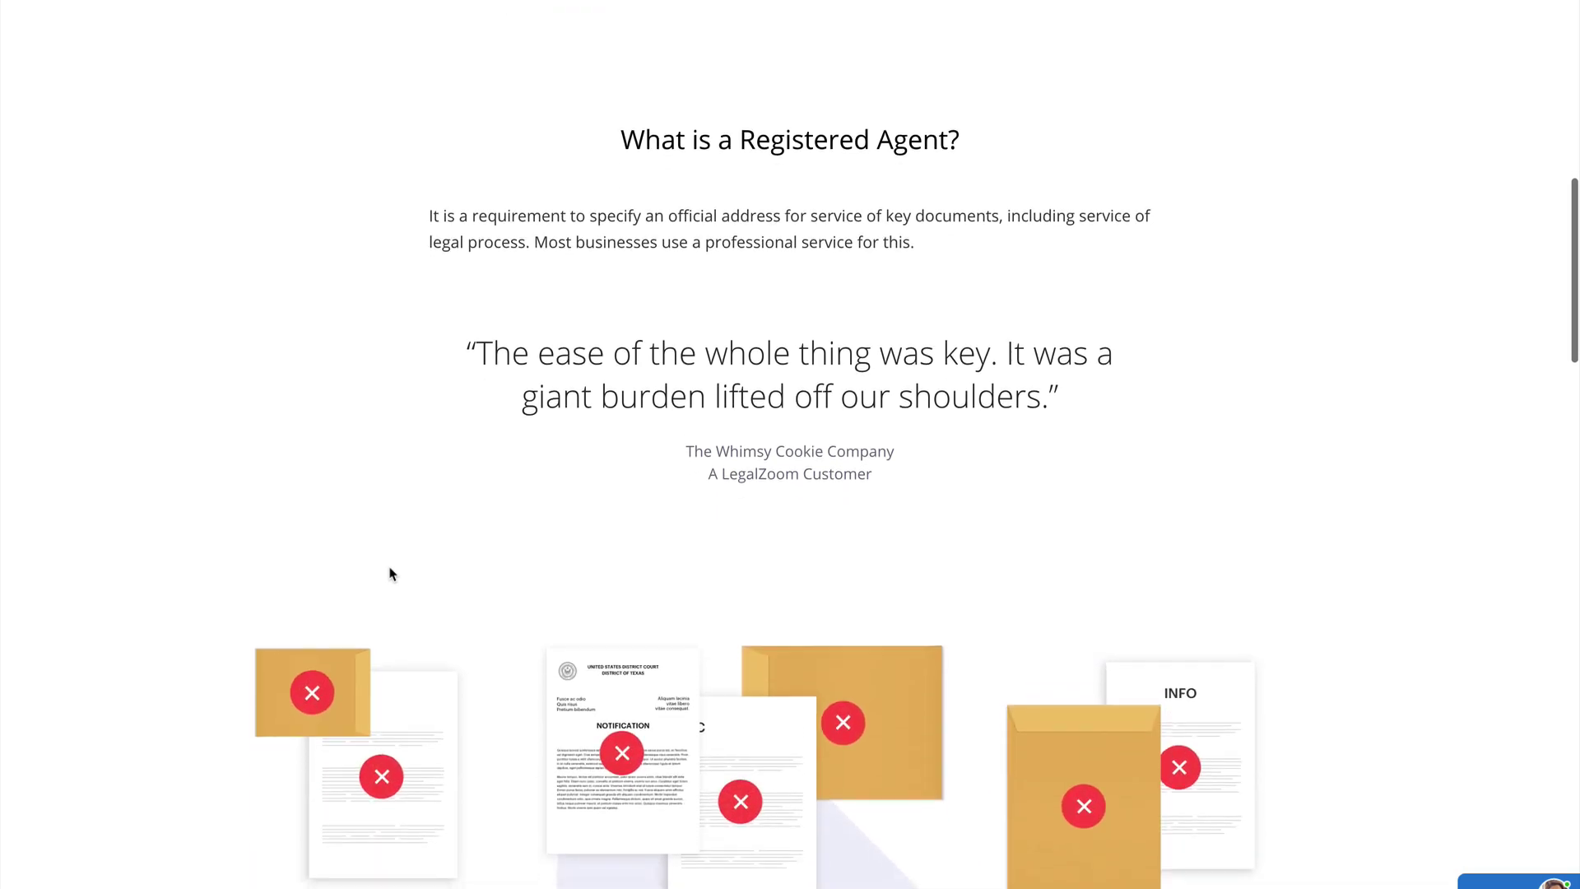
scroll(391, 573, down, 1)
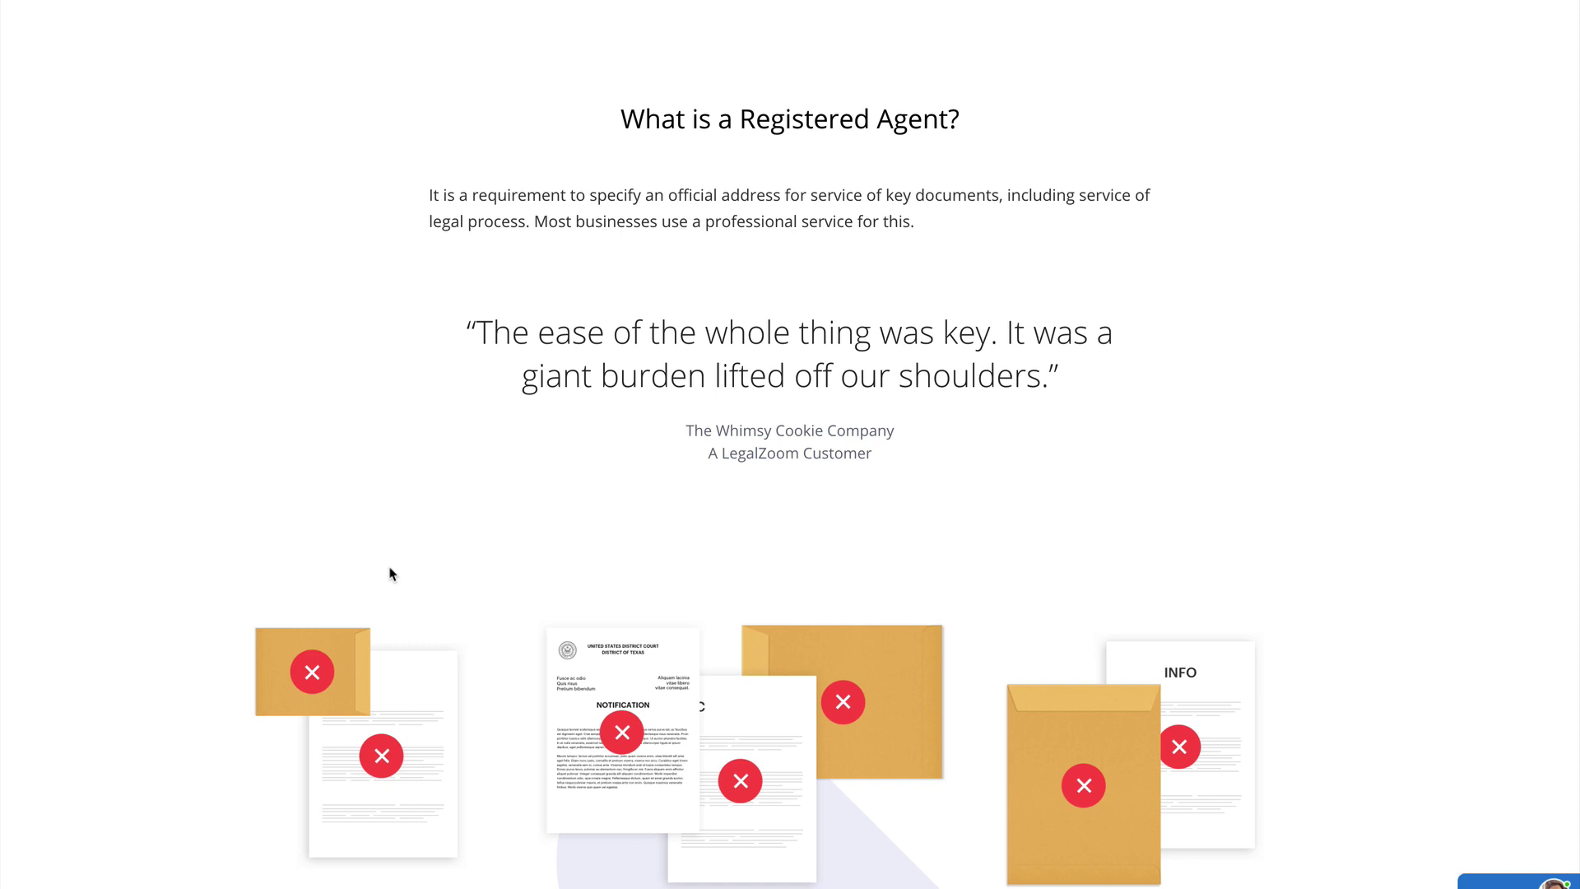
scroll(390, 574, down, 4)
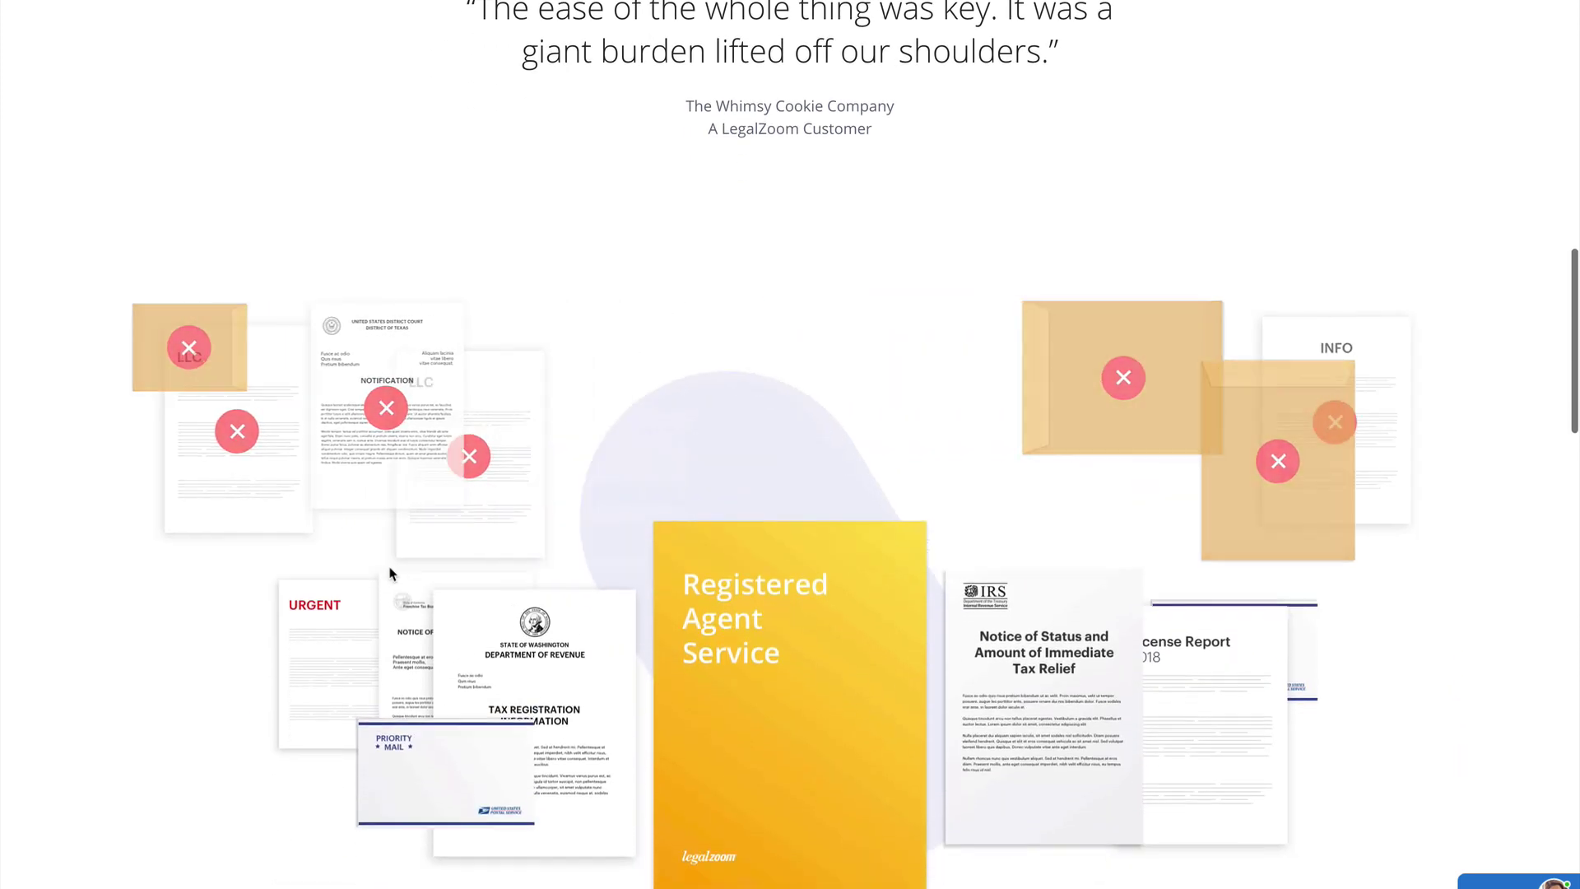
scroll(391, 573, down, 5)
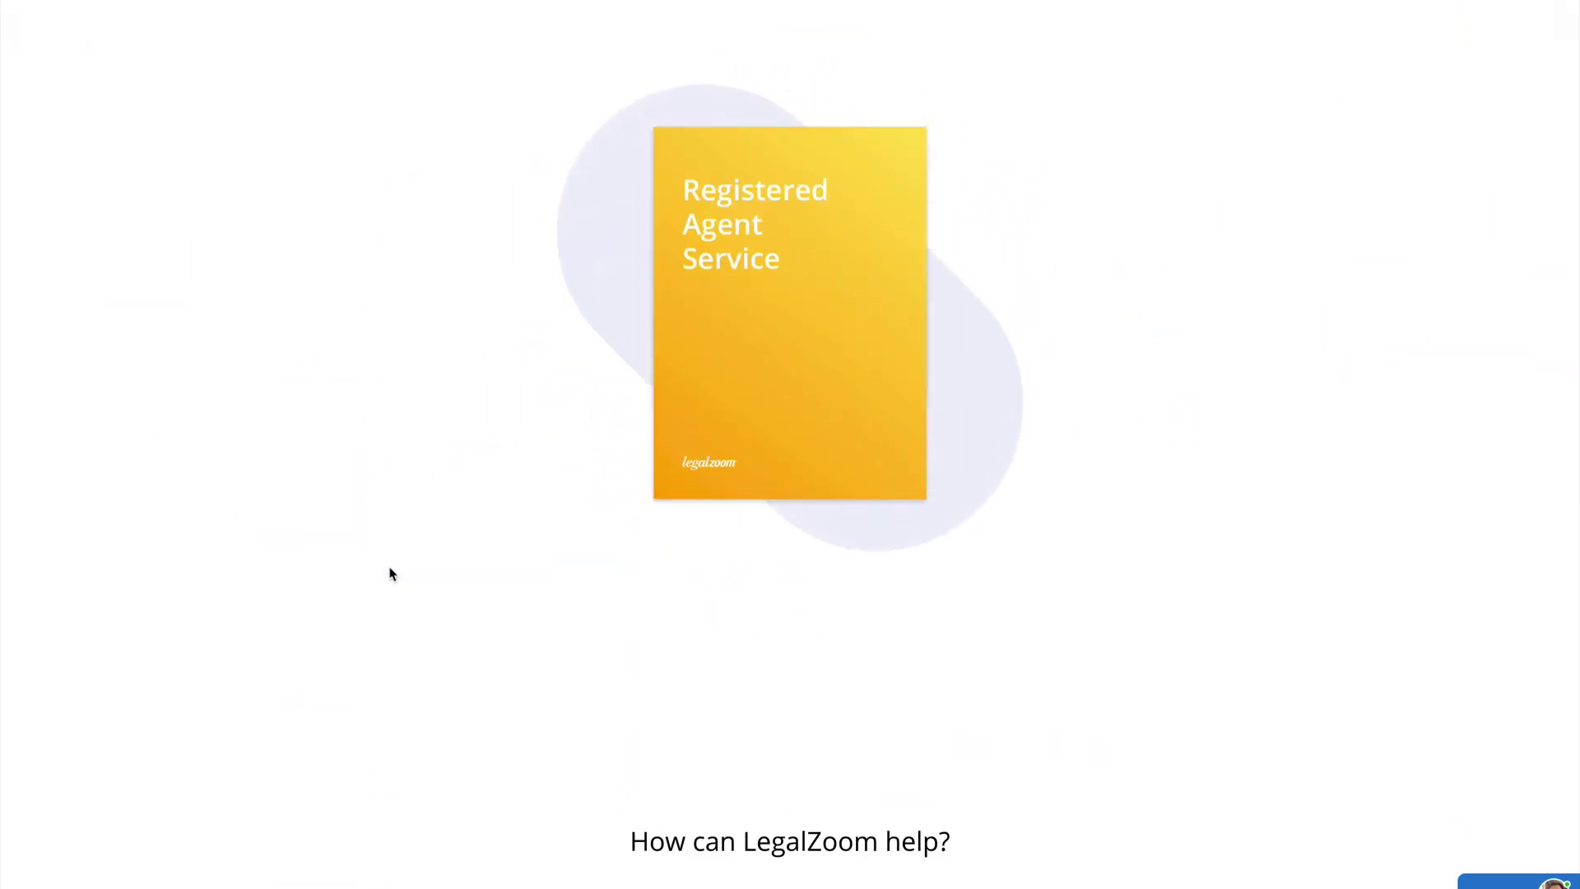
scroll(391, 574, down, 7)
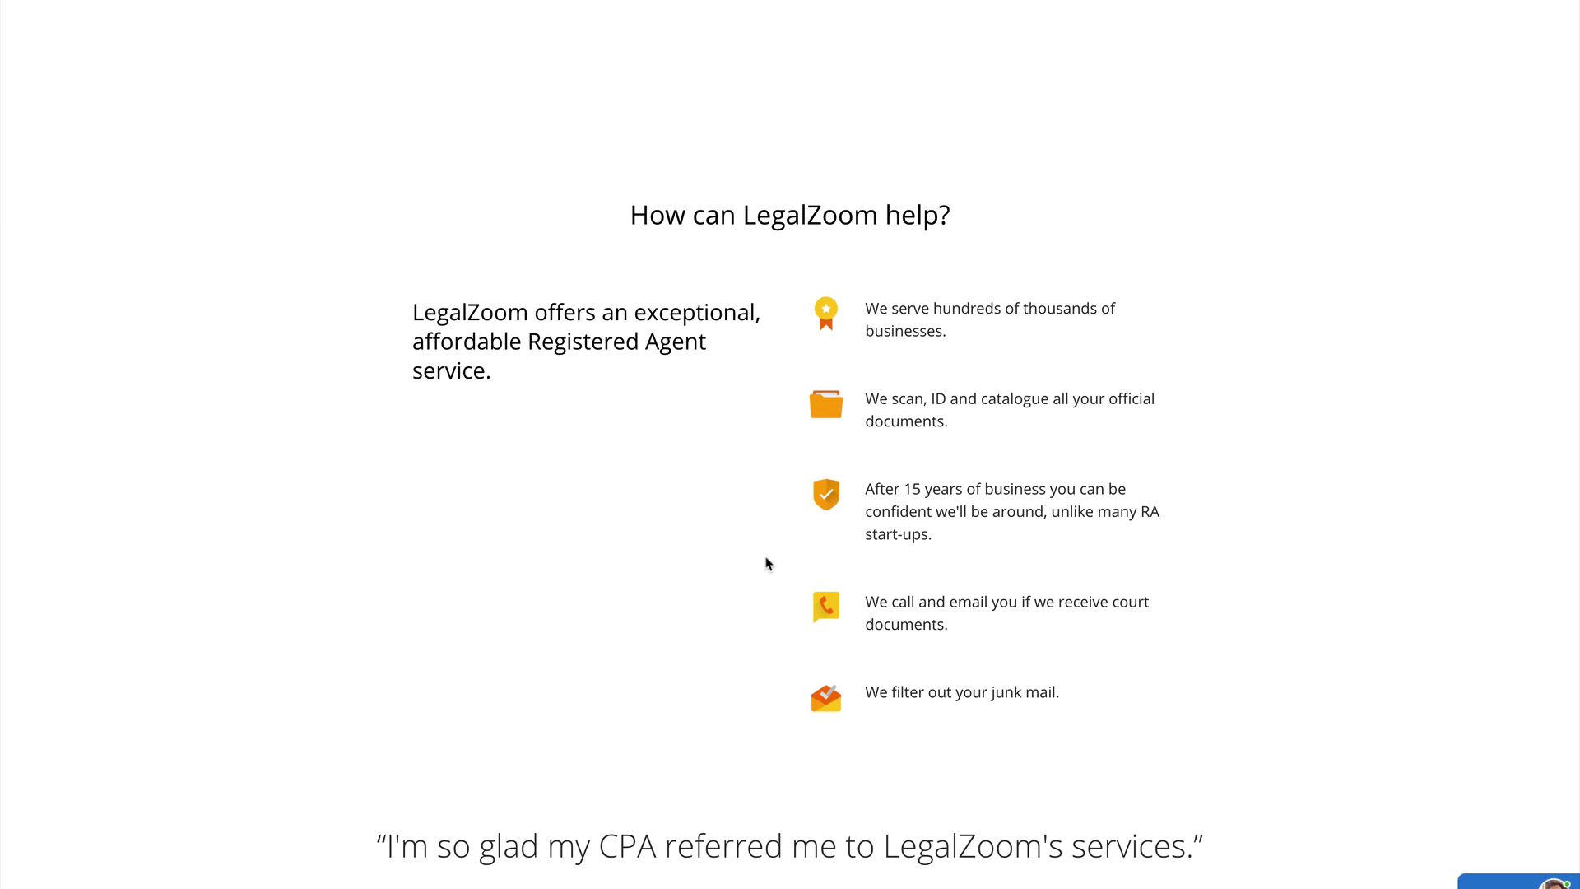
scroll(767, 564, down, 1)
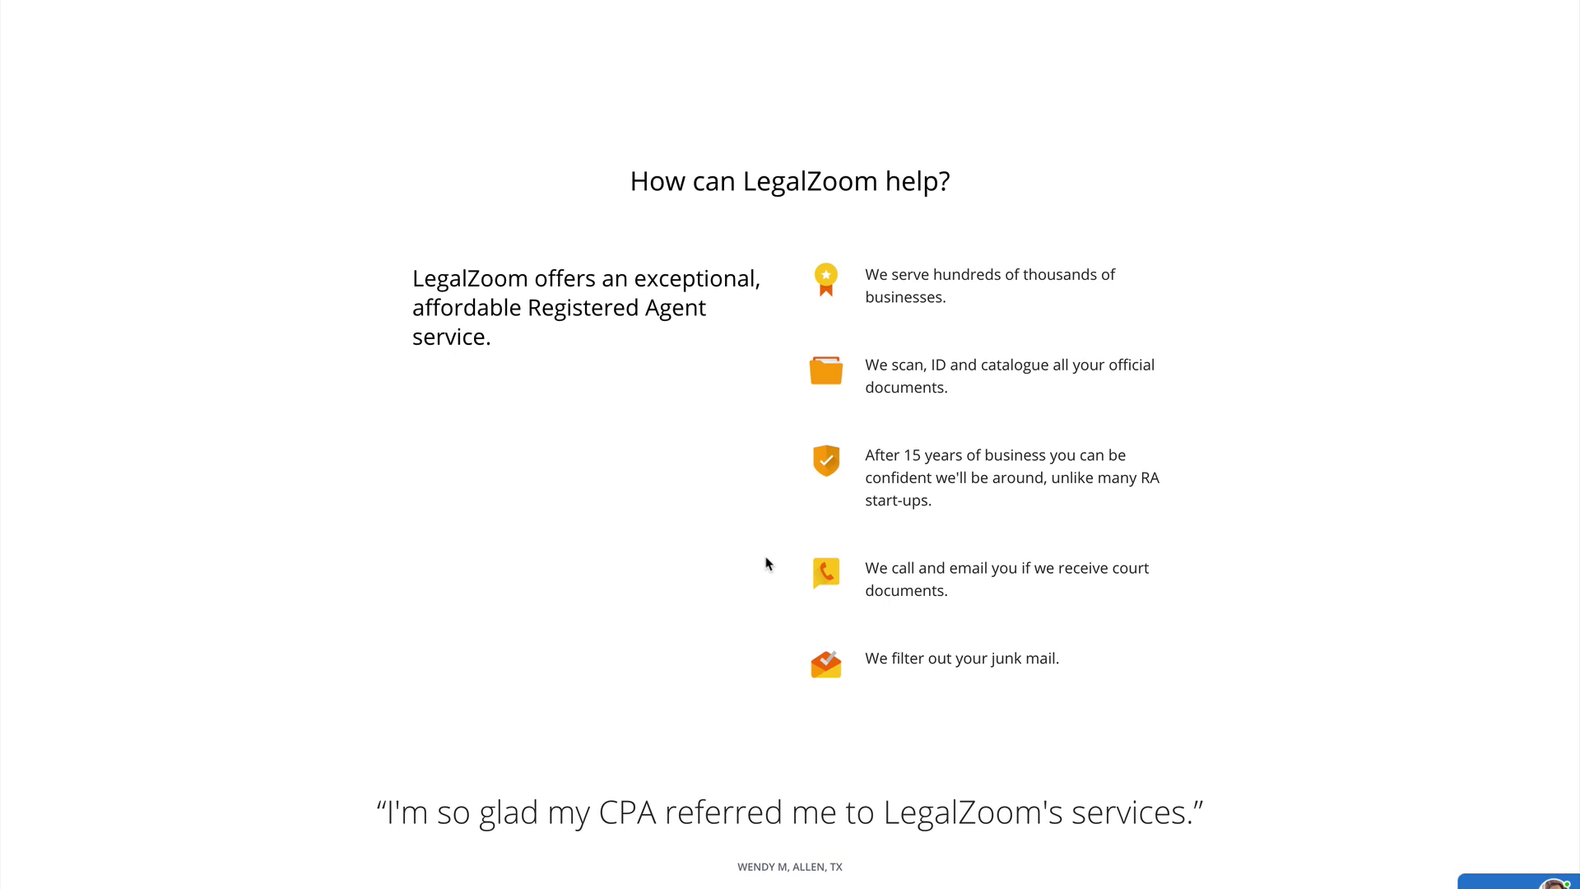
scroll(767, 565, down, 10)
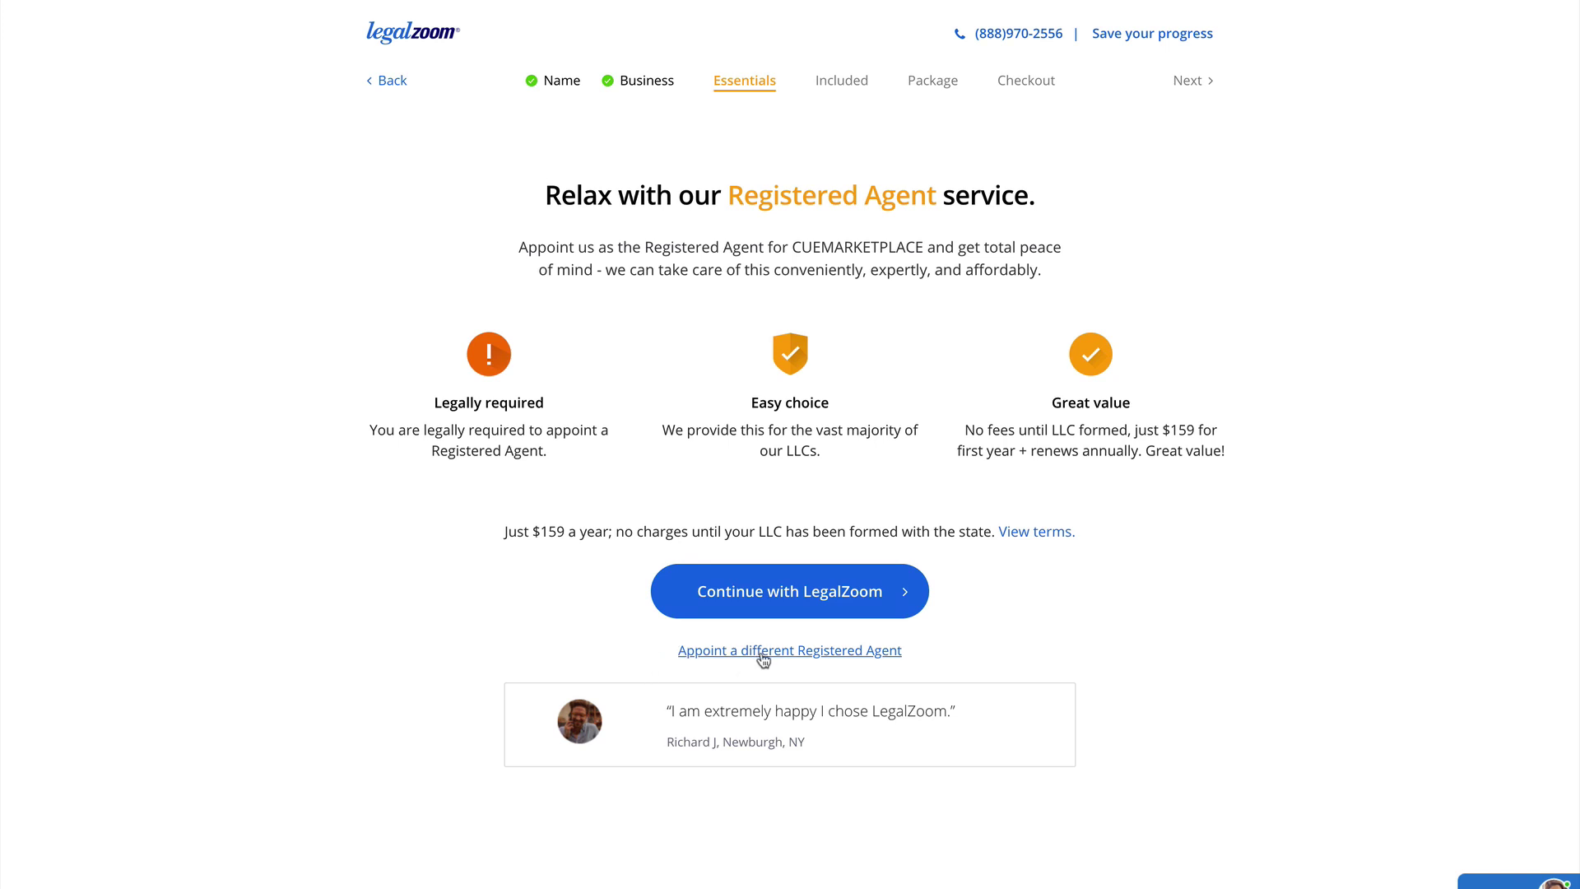
click(795, 610)
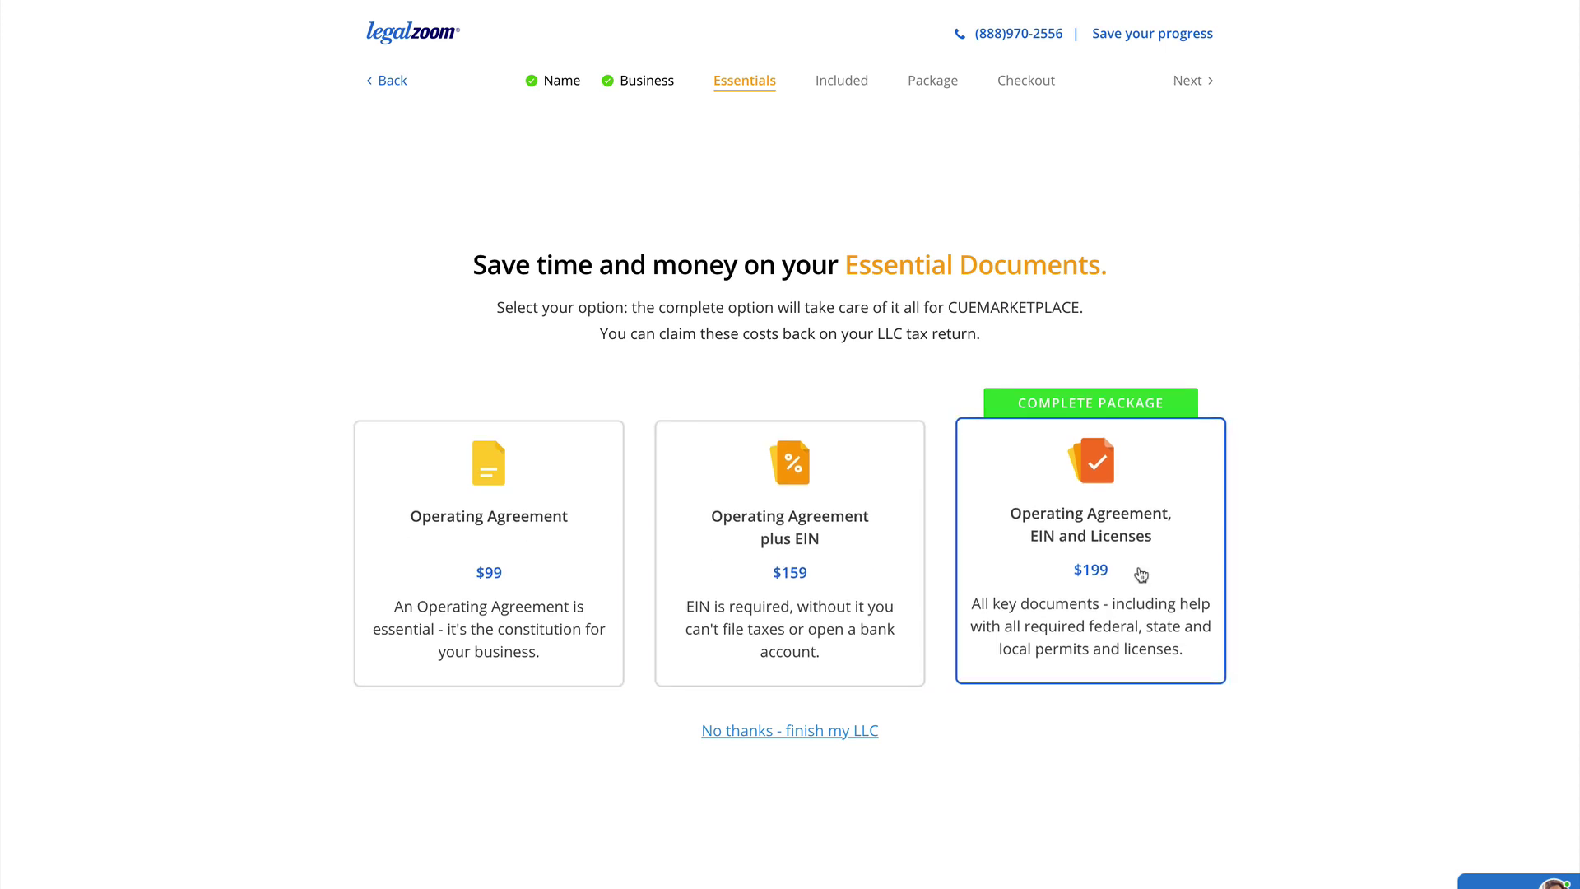
Read the Essential Documents explanations of the Operating Agreement, the EIN and the licenses the business might need
click(1163, 560)
scroll(1267, 568, down, 2)
scroll(1267, 567, down, 12)
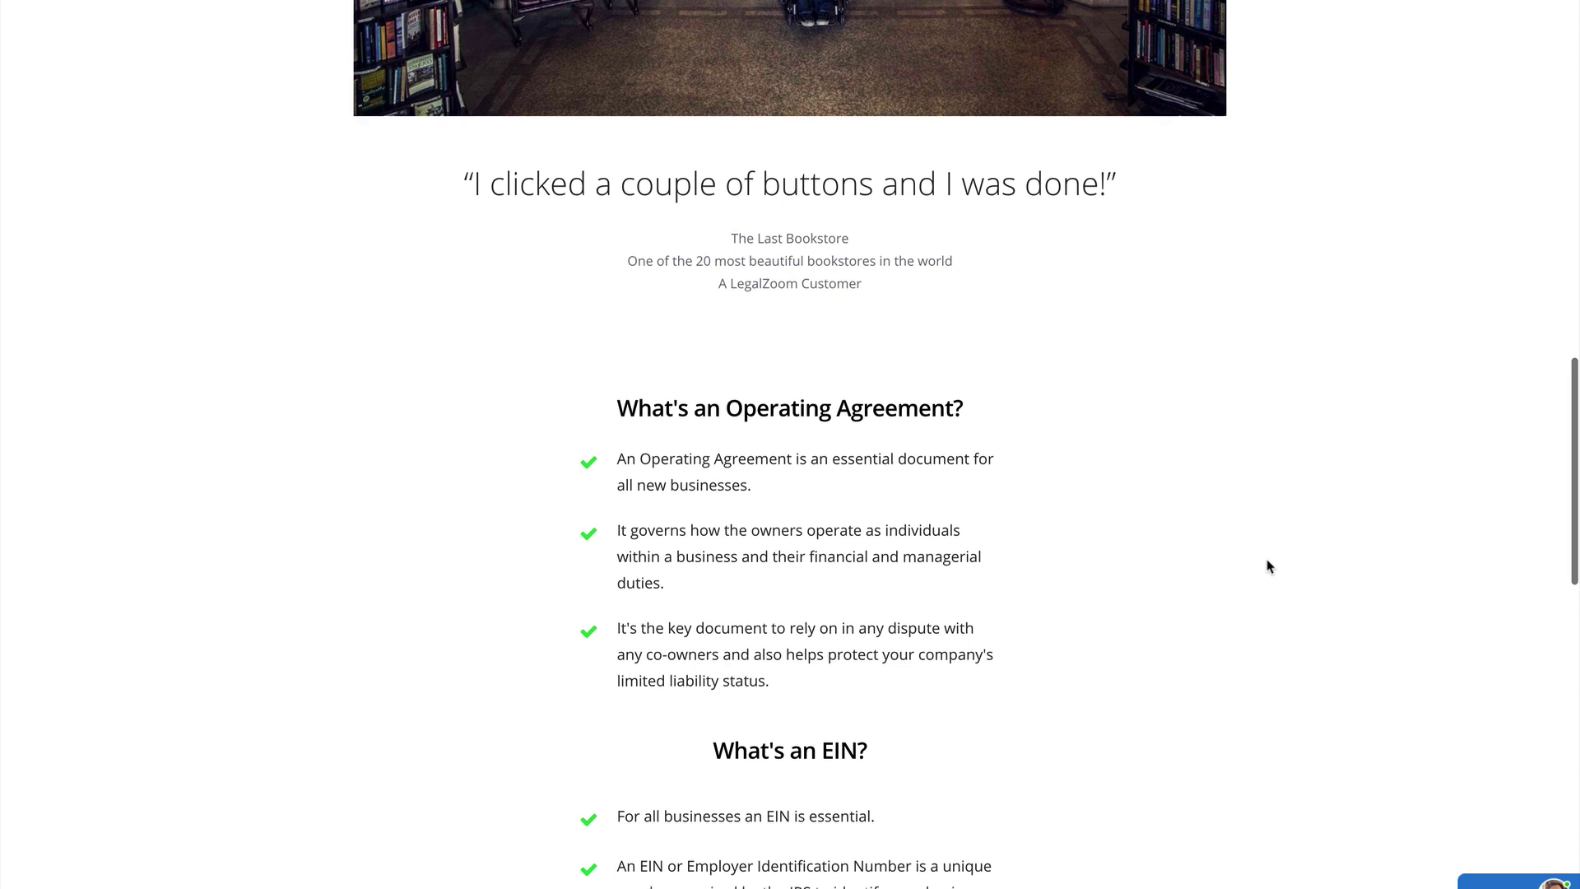
scroll(1267, 566, down, 3)
scroll(1267, 566, down, 2)
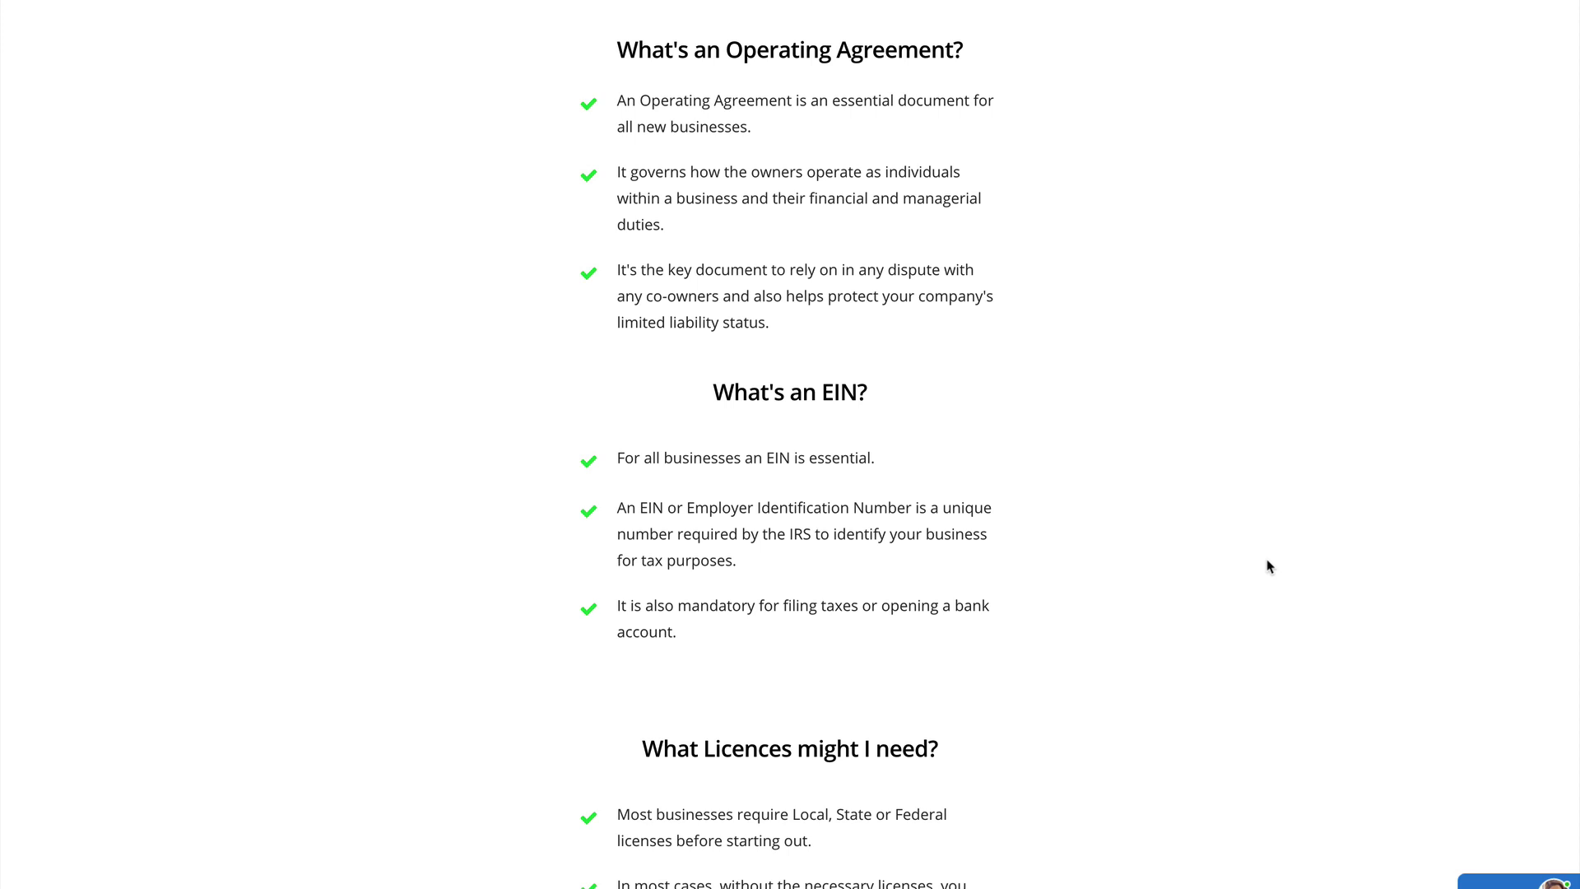
scroll(1268, 566, down, 2)
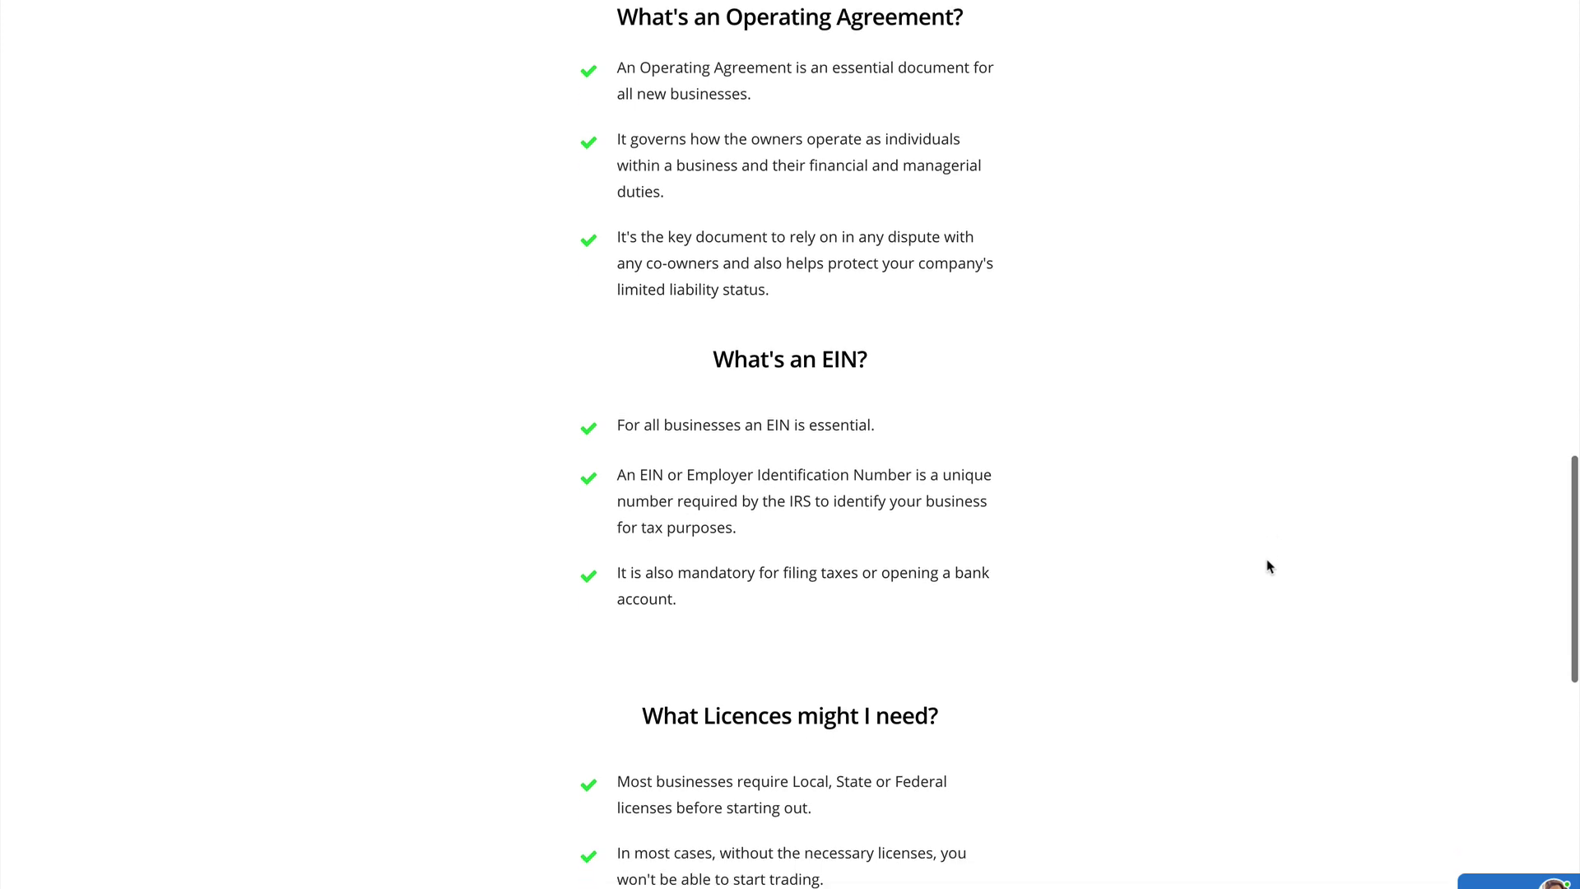
scroll(1268, 566, down, 1)
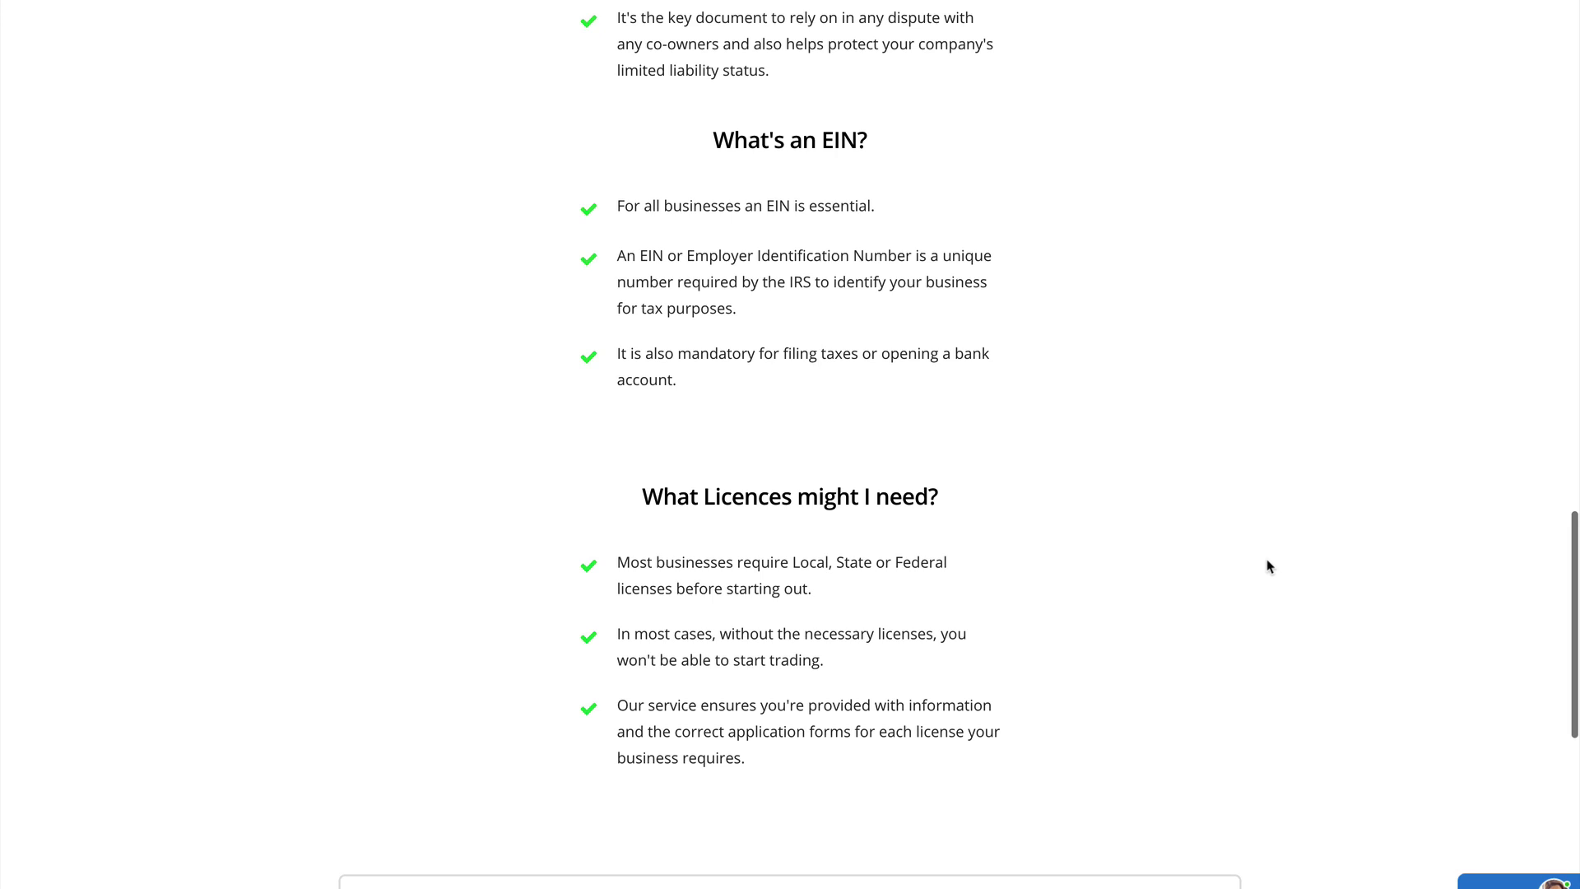
scroll(1268, 566, down, 1)
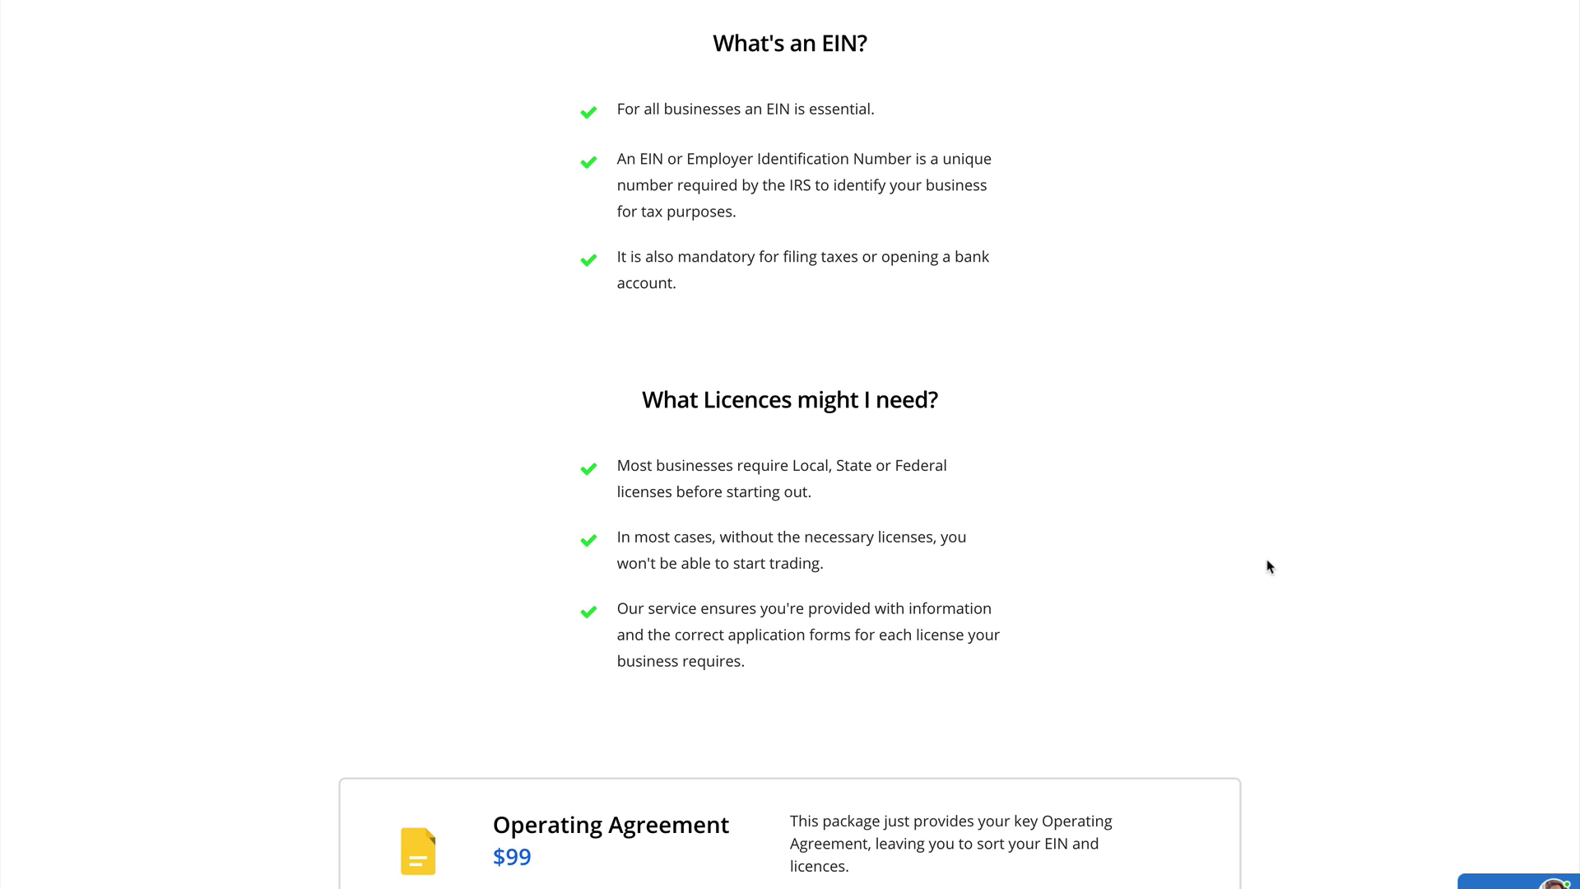
scroll(1268, 566, down, 2)
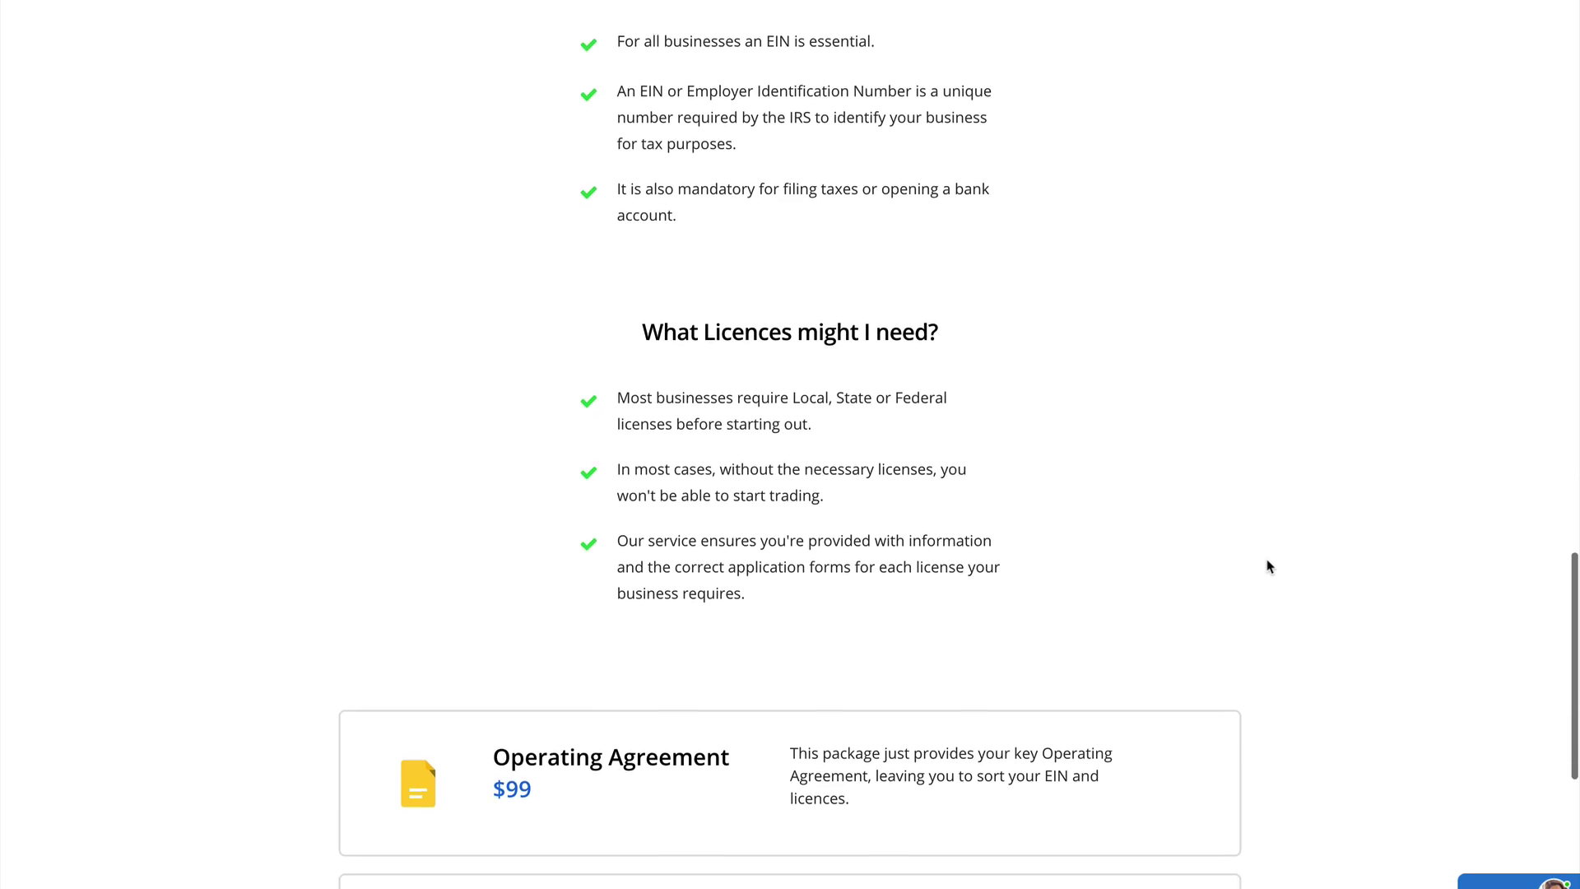
scroll(1268, 566, down, 1)
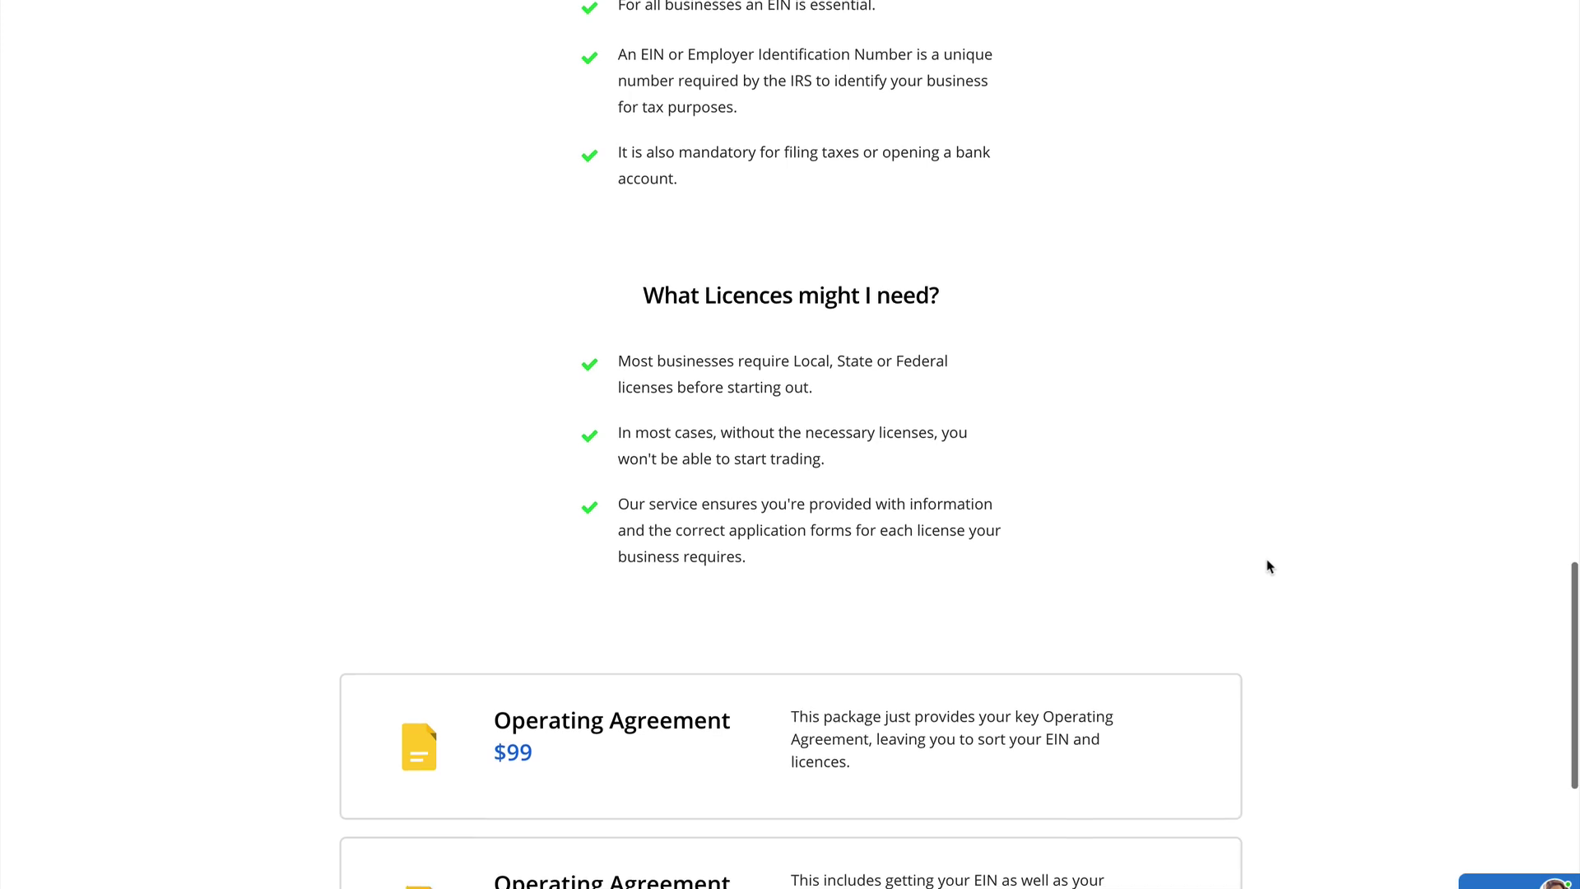
Compare the document packages and choose the complete $199 package with Operating Agreement, EIN and Licenses
scroll(1268, 566, down, 2)
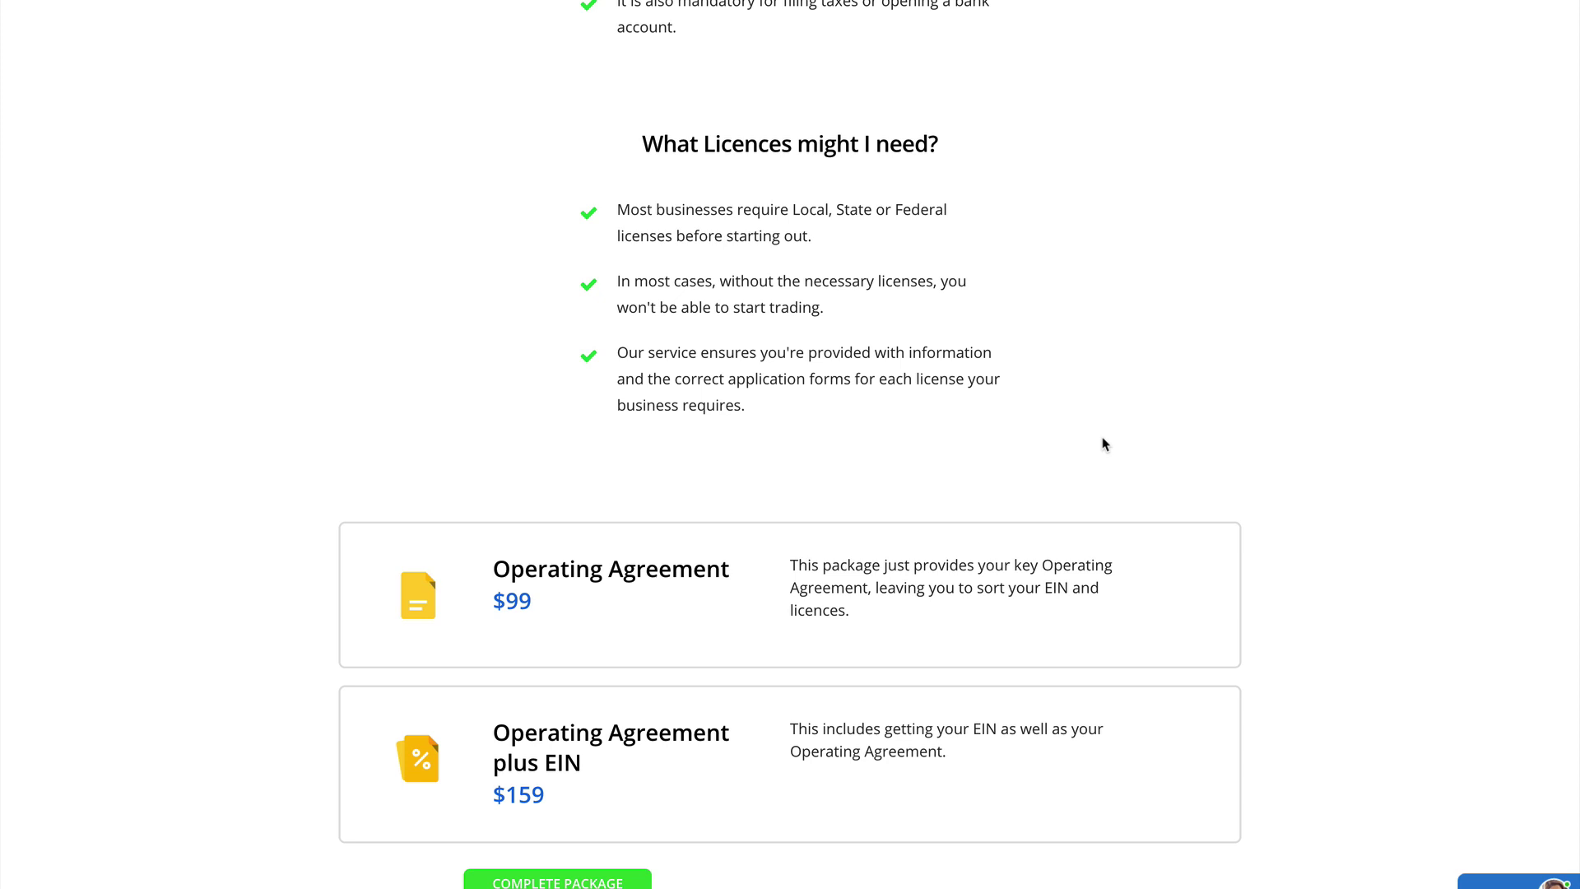
scroll(1104, 444, down, 3)
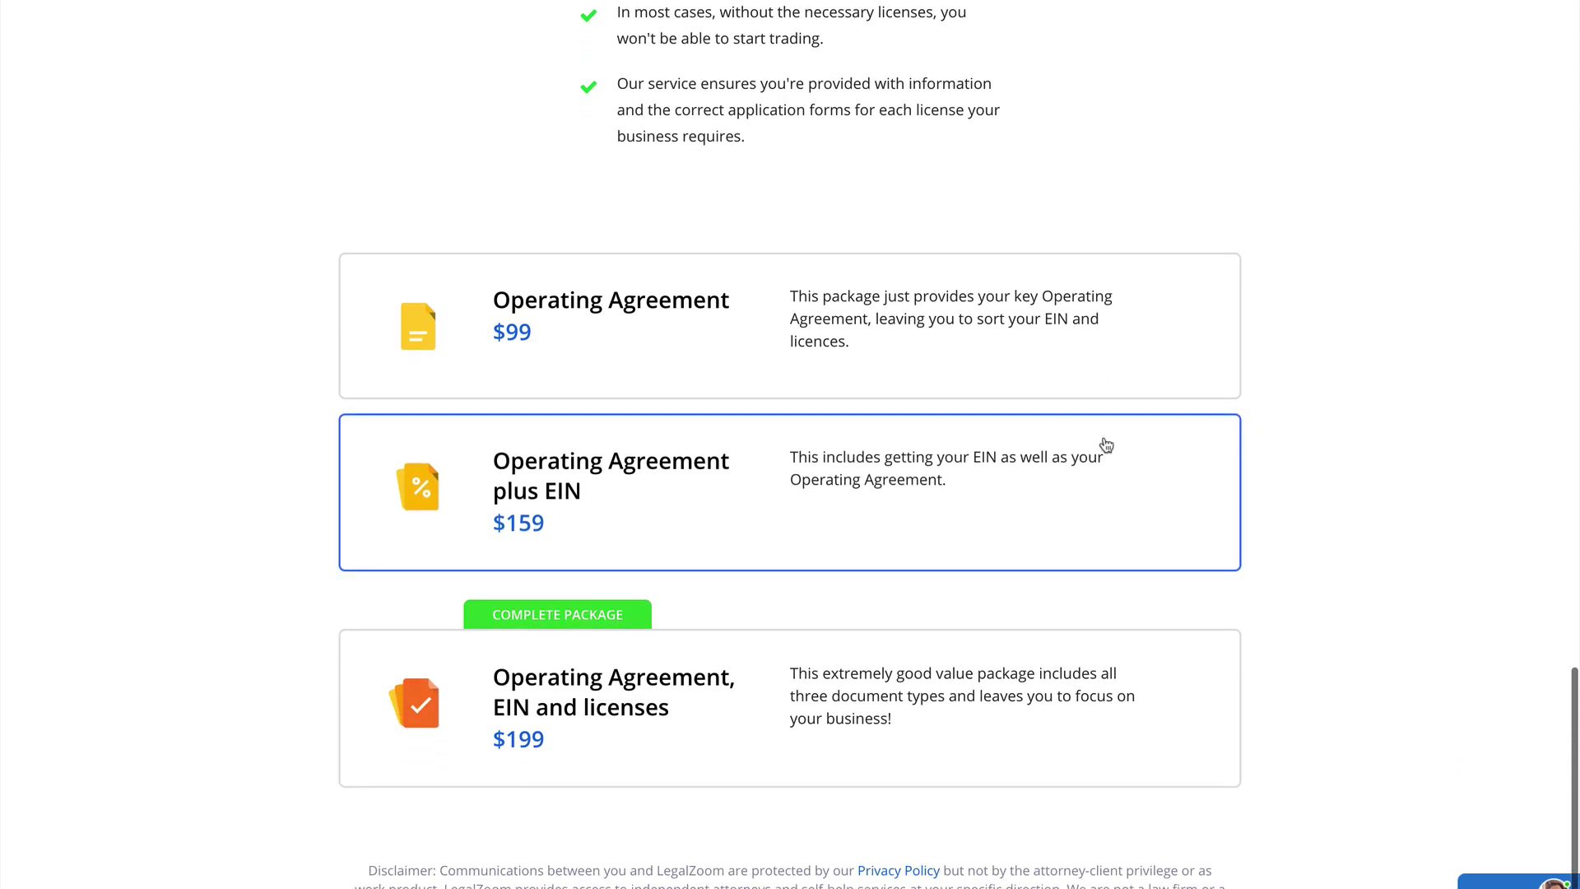
scroll(1105, 444, down, 1)
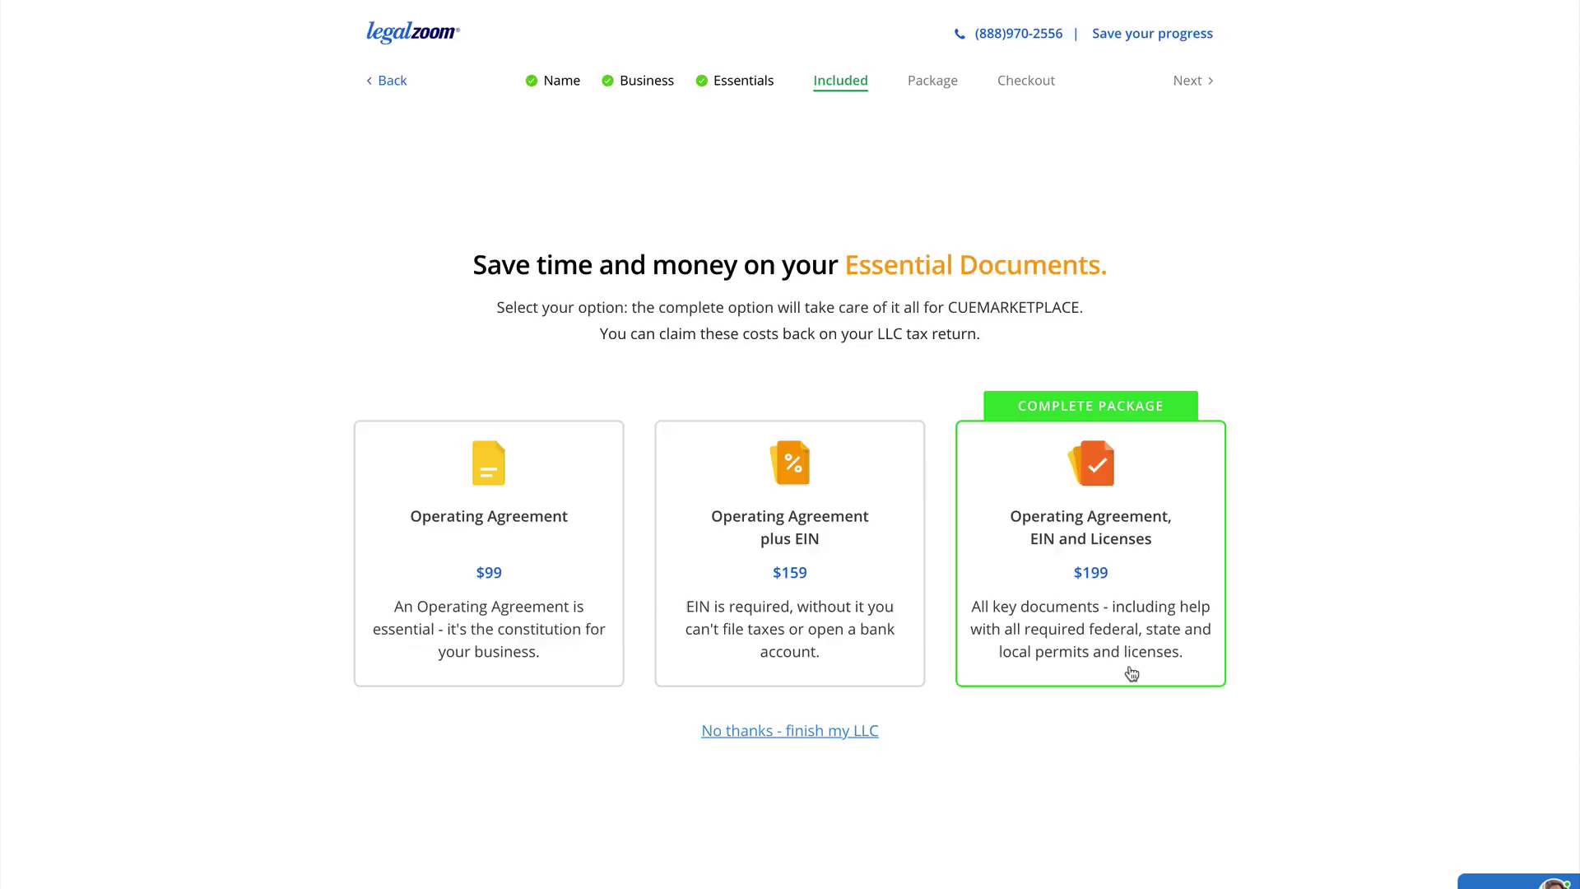
click(1129, 670)
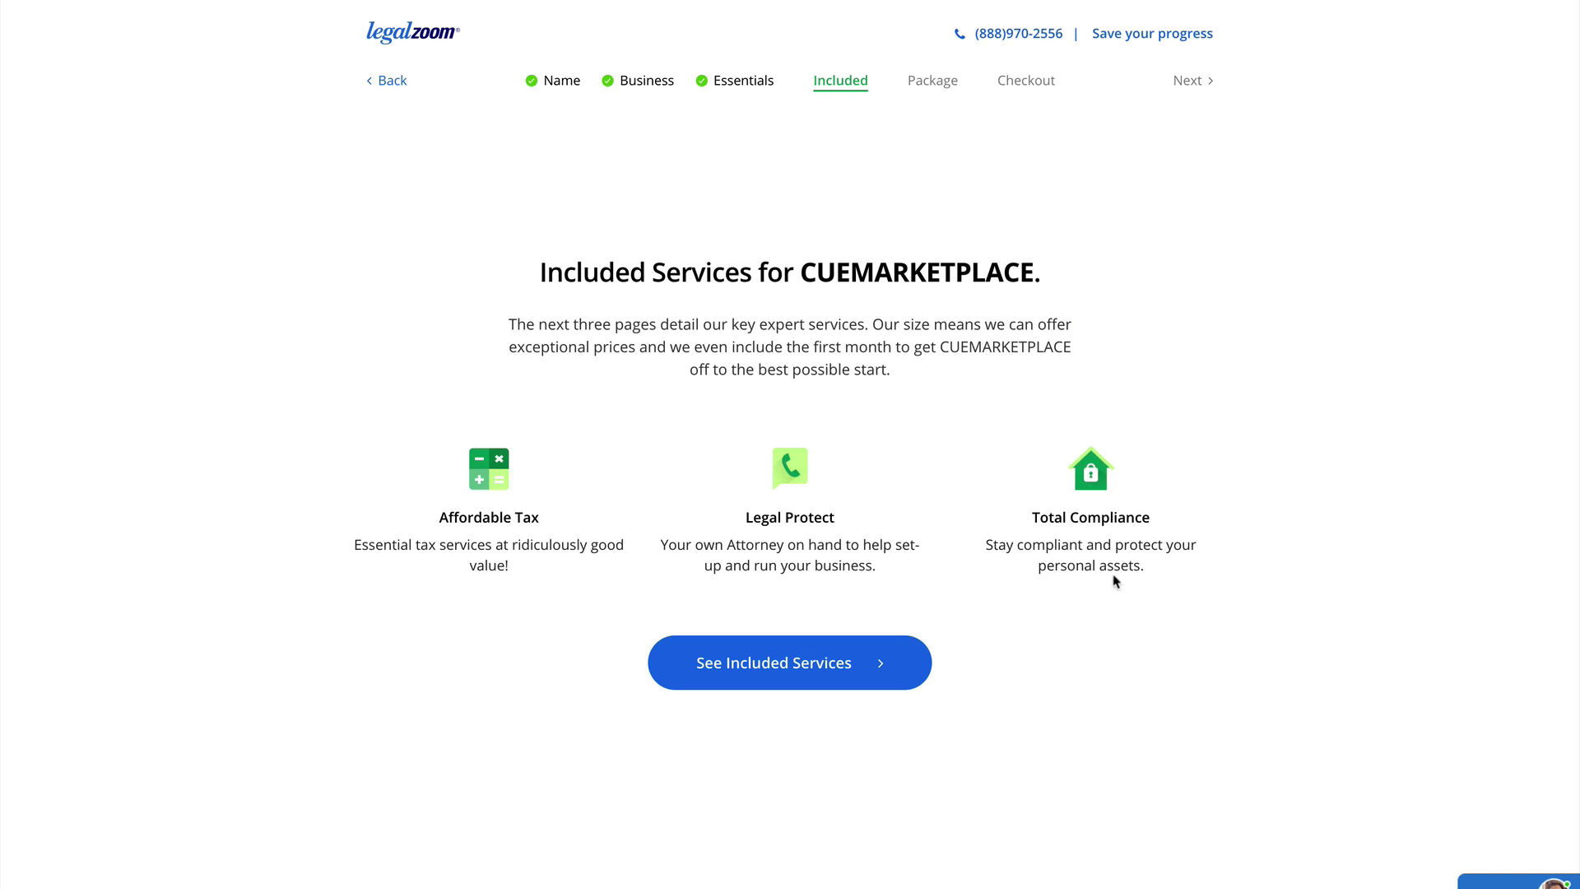
Go through the included services, declining Affordable Tax and Legal Protect but taking the included month of Total Compliance
click(772, 682)
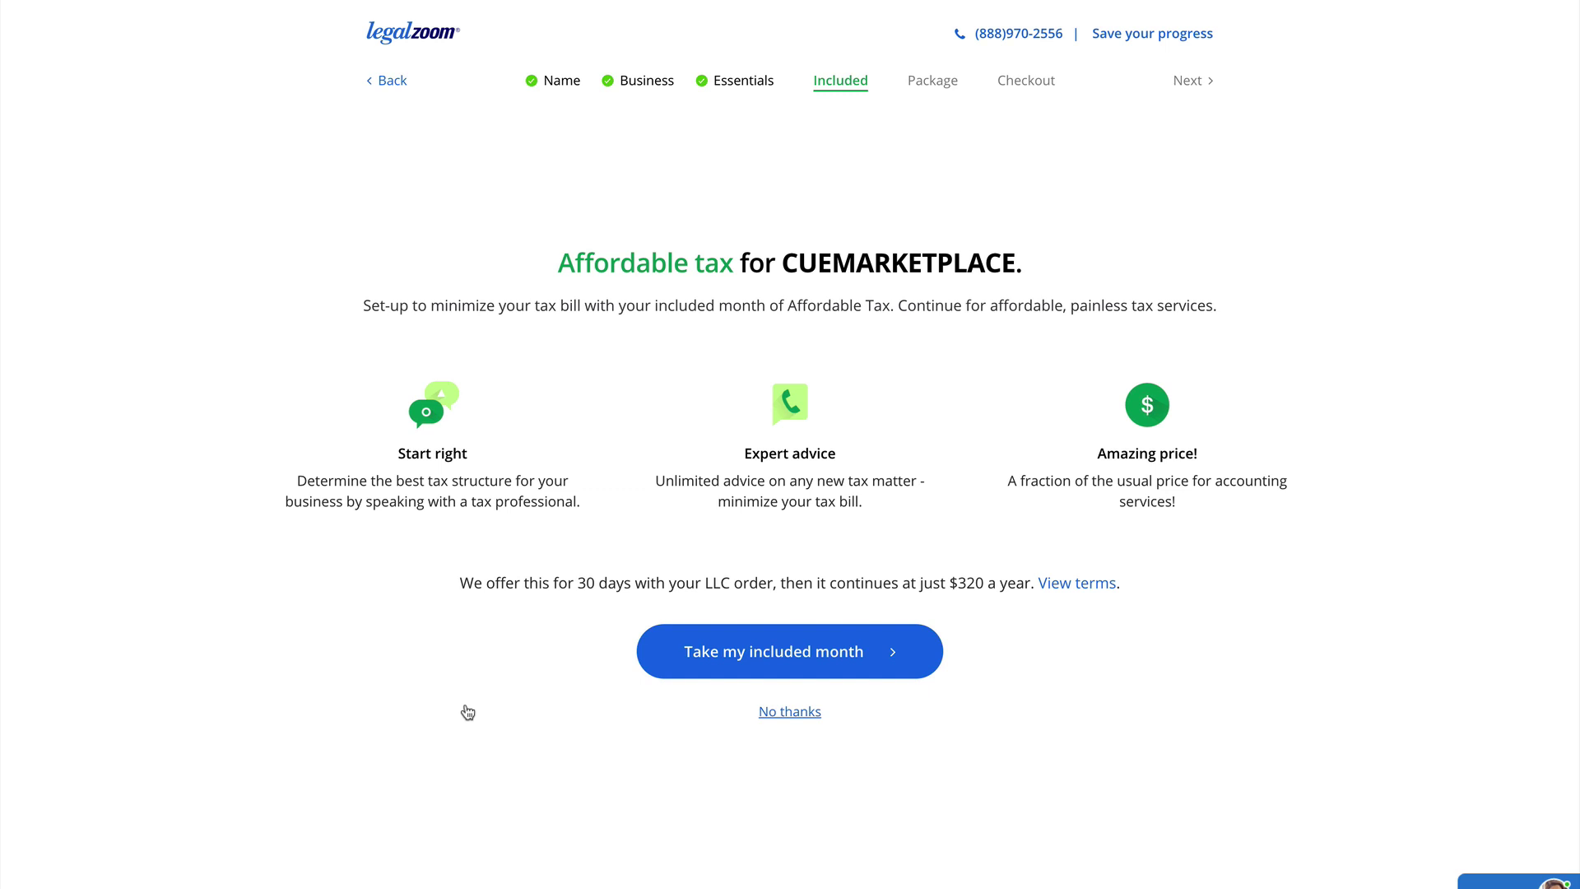
click(798, 712)
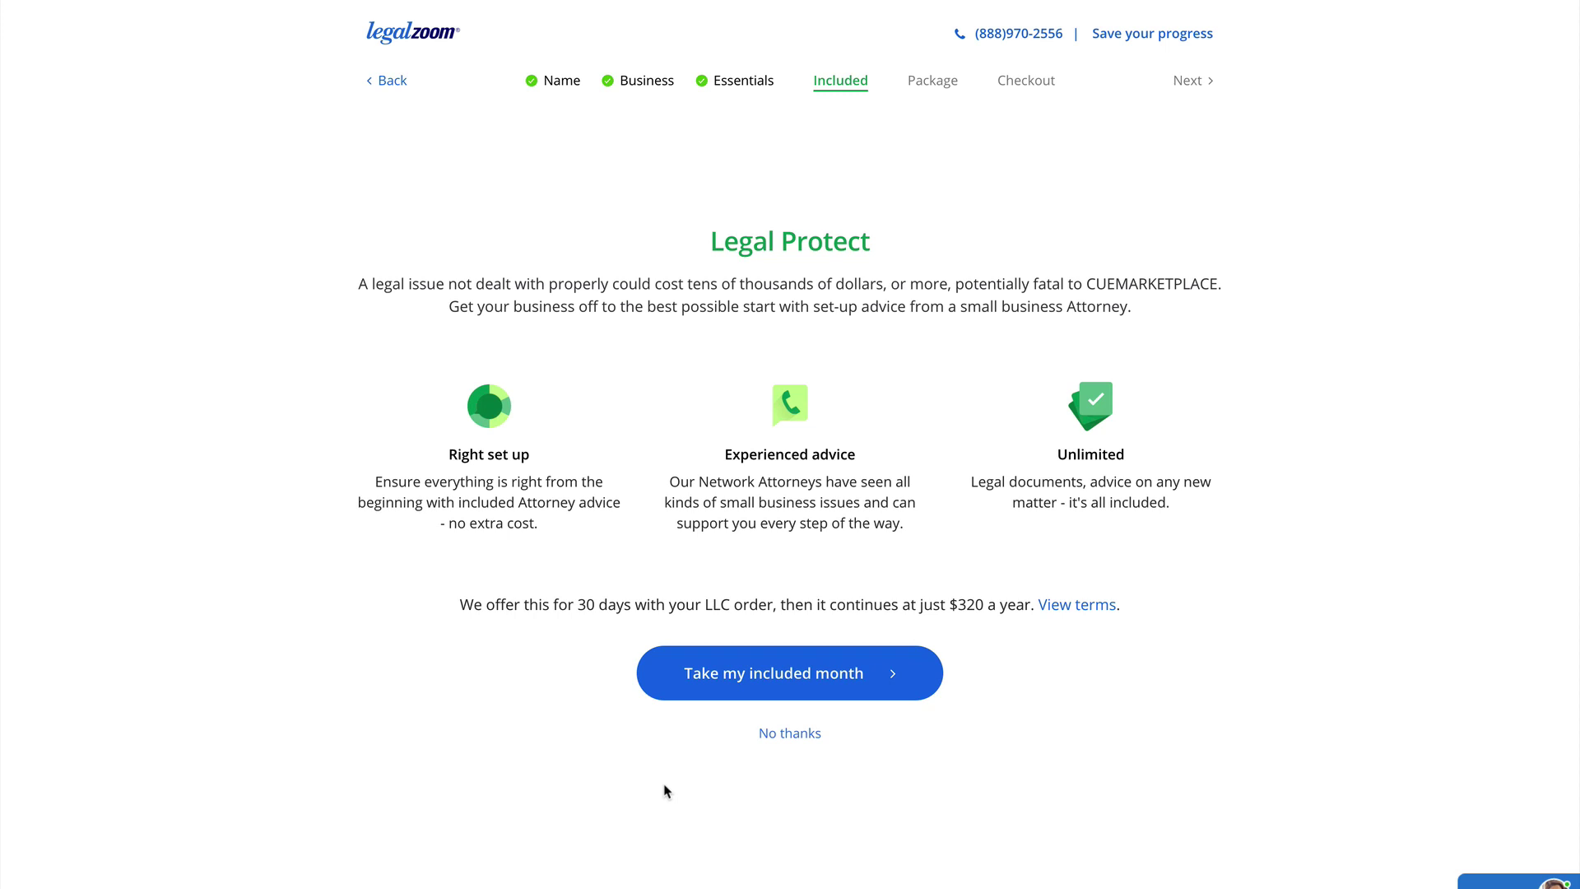
click(826, 689)
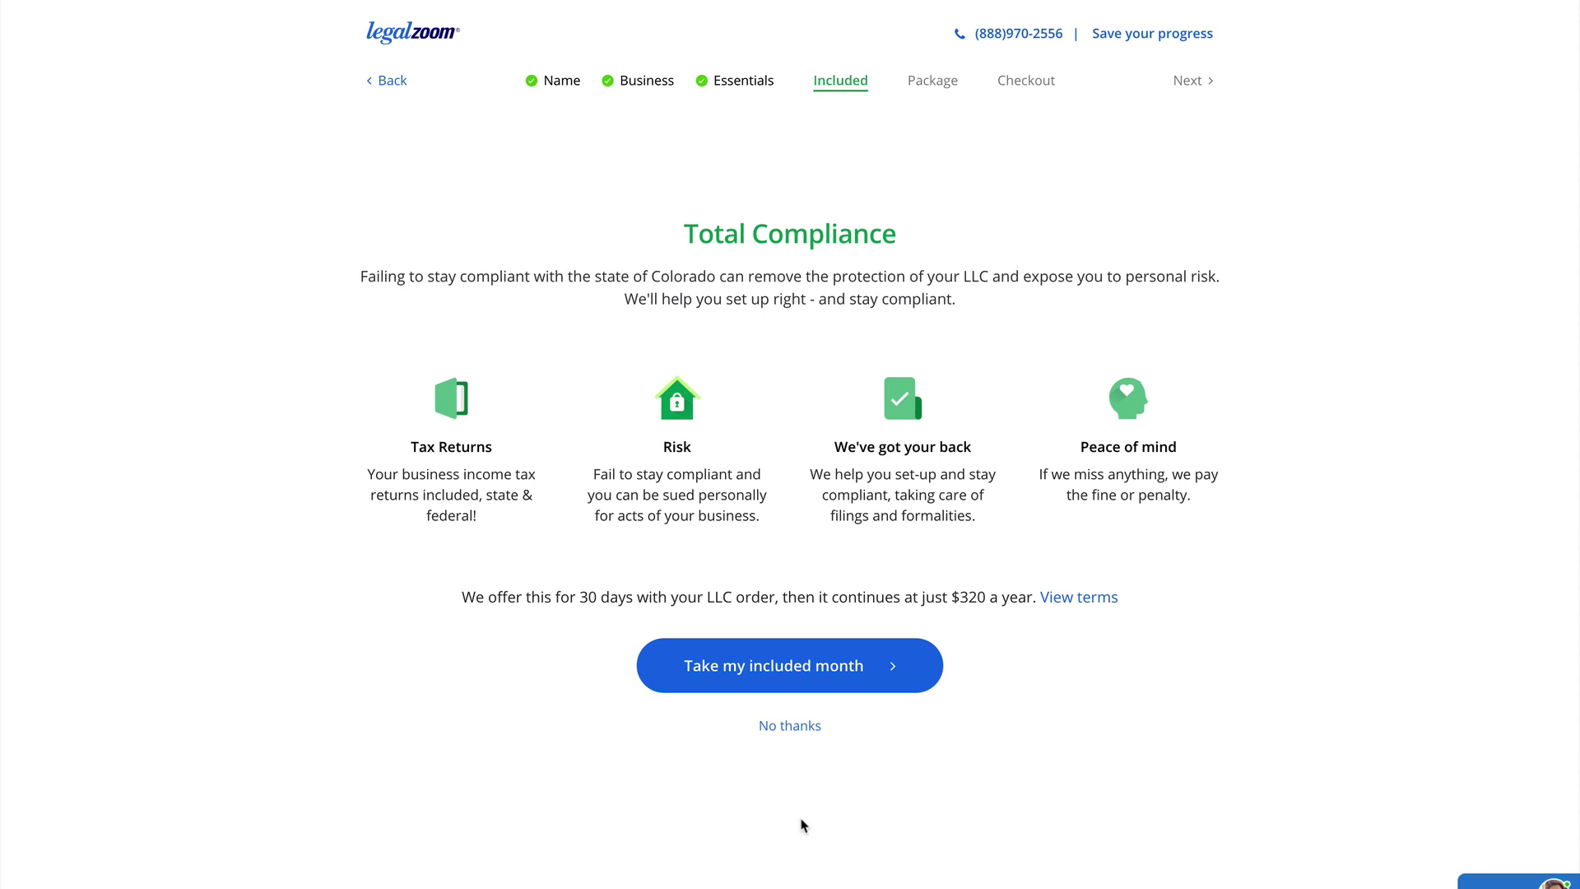
click(807, 677)
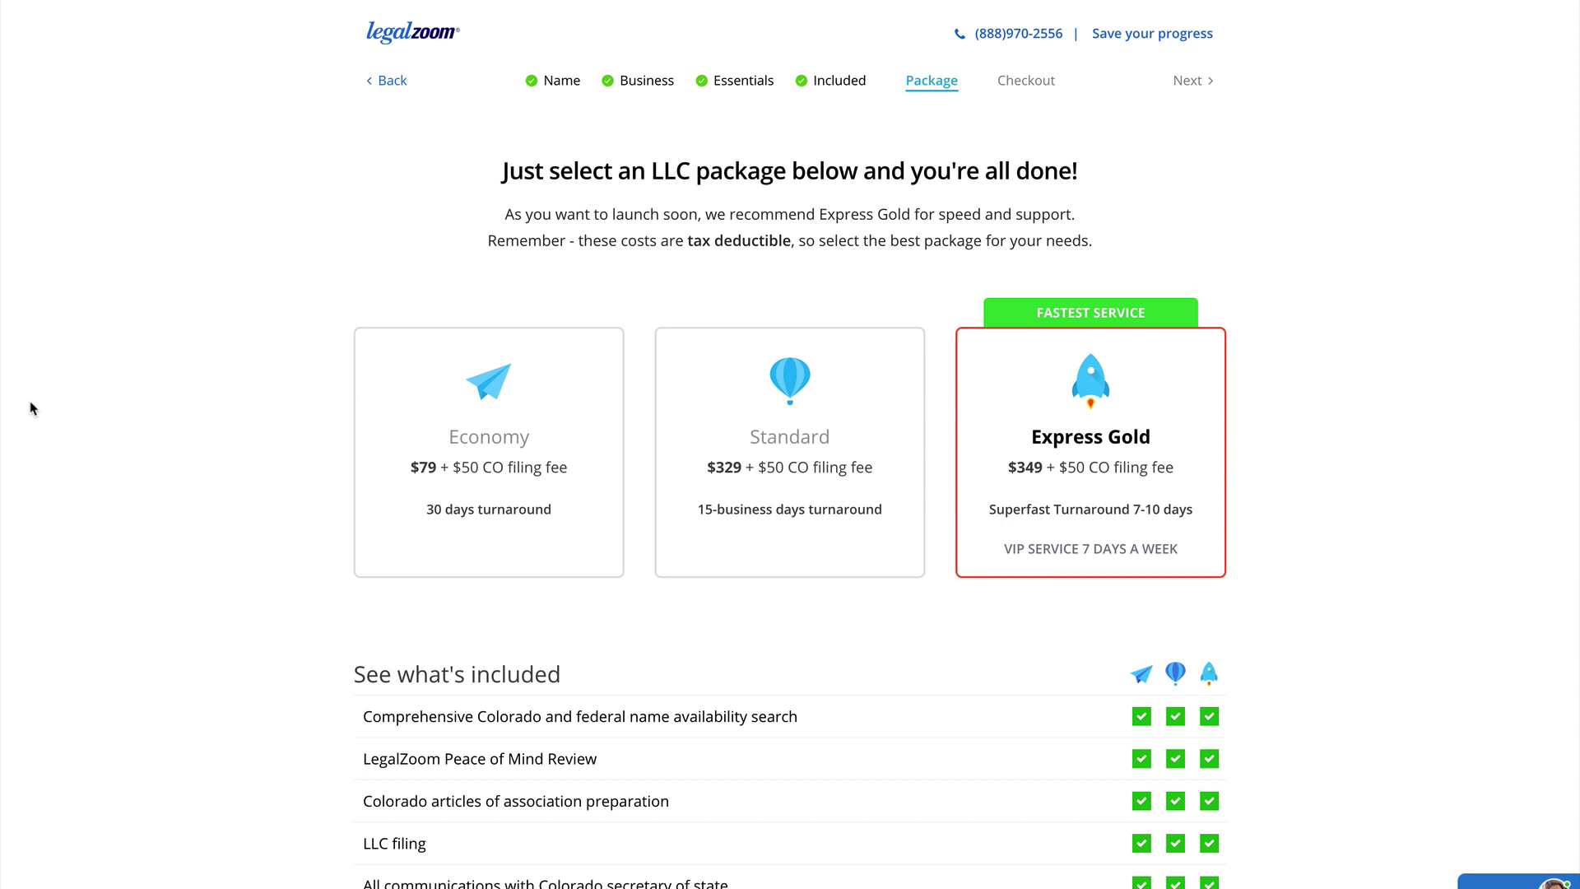
Compare what each LLC package includes, select Economy at $79, and decline the Bank of America account offer
scroll(3, 436, down, 6)
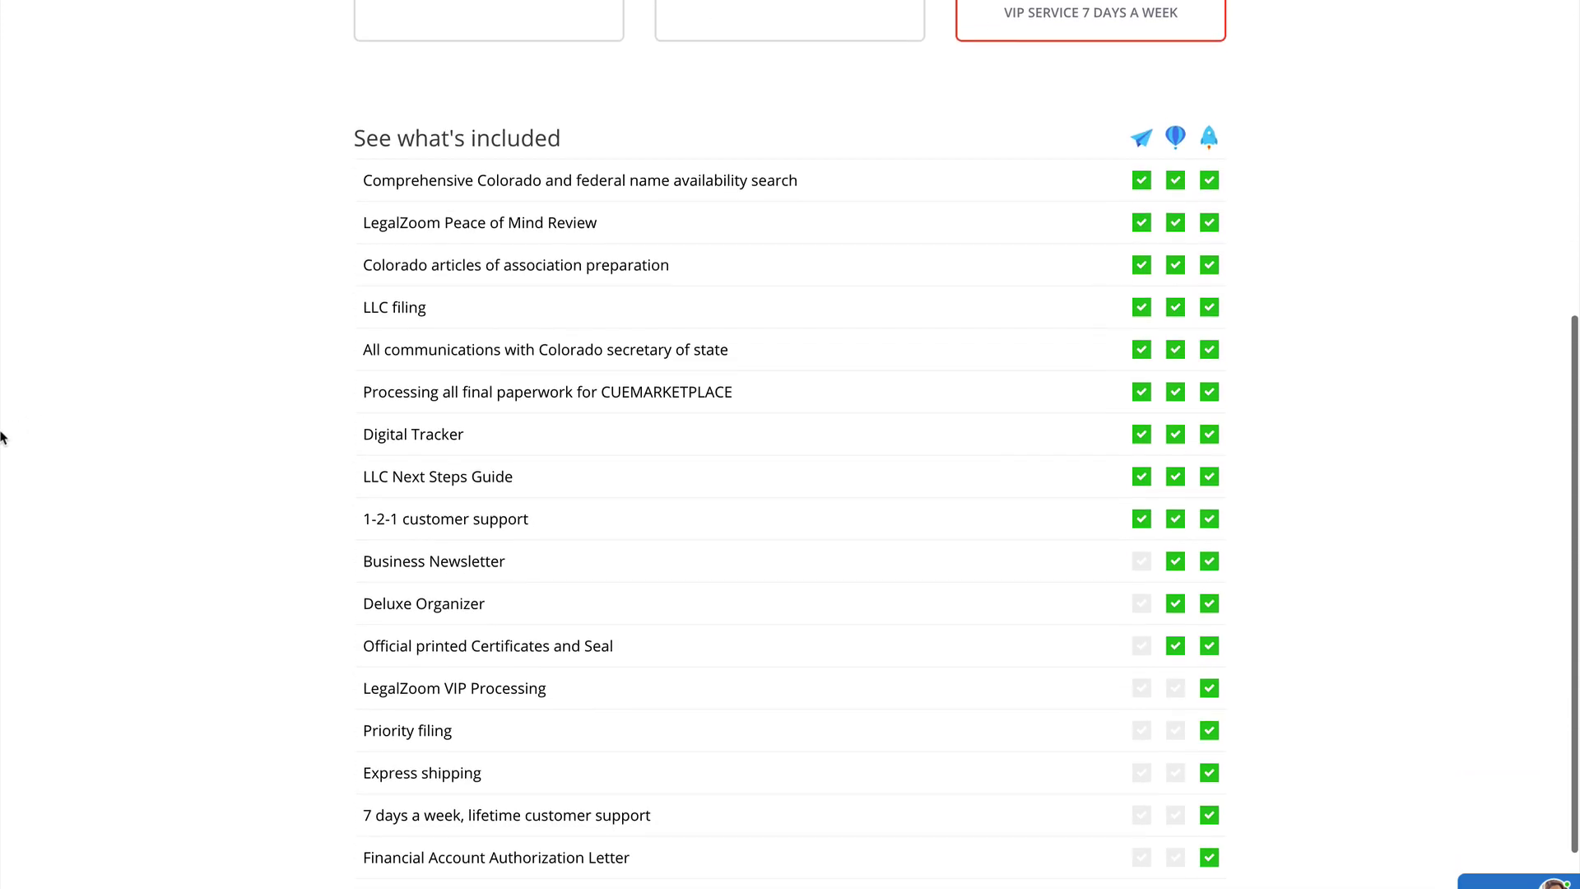
scroll(3, 436, down, 2)
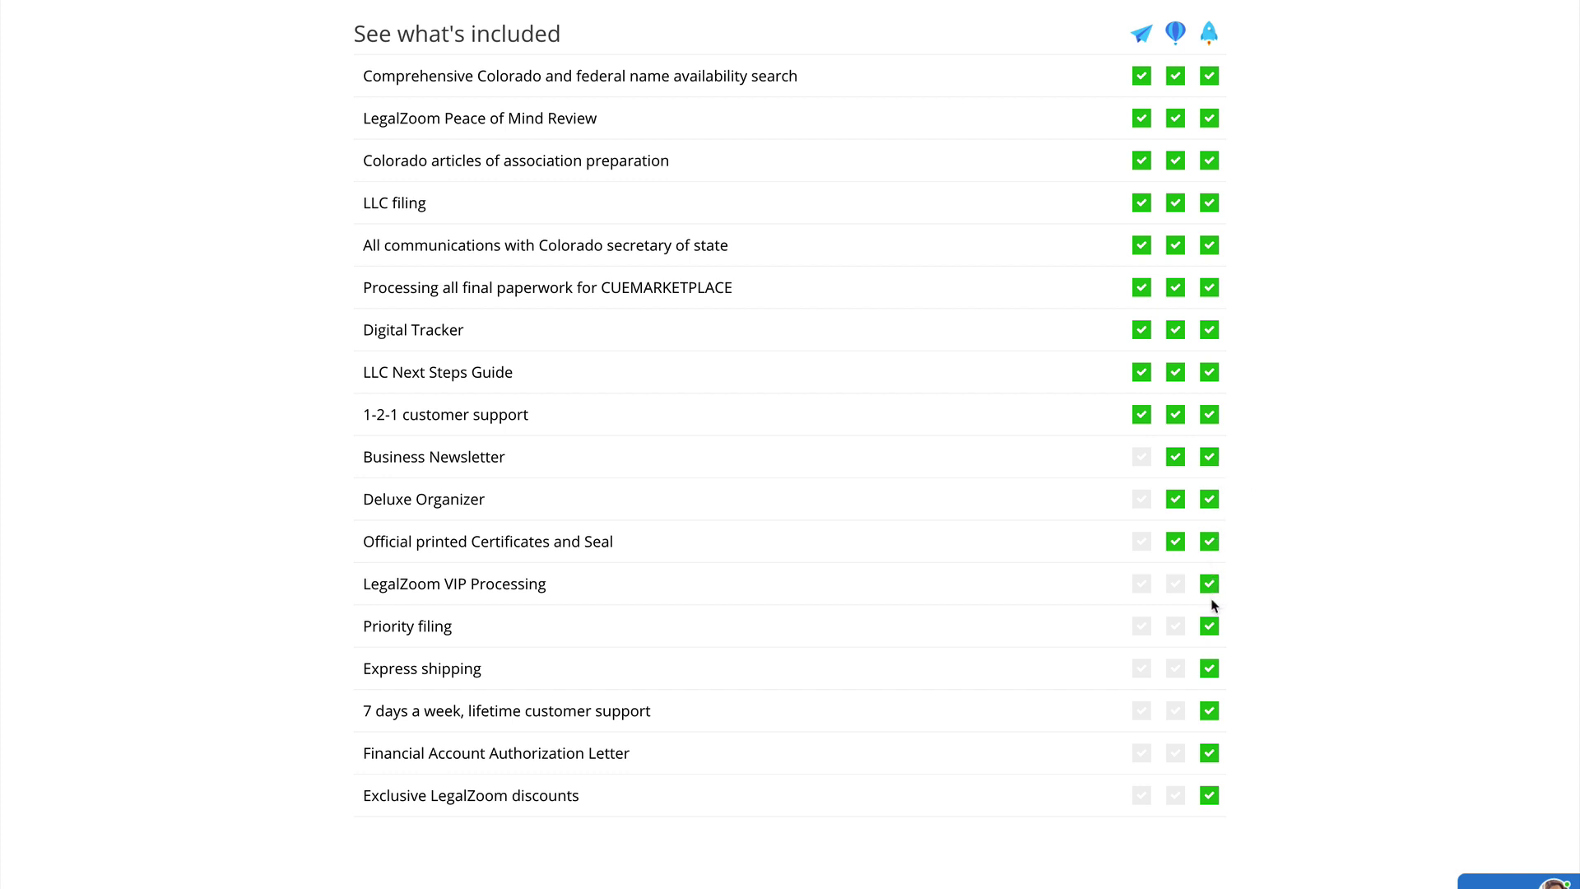
scroll(1212, 605, up, 5)
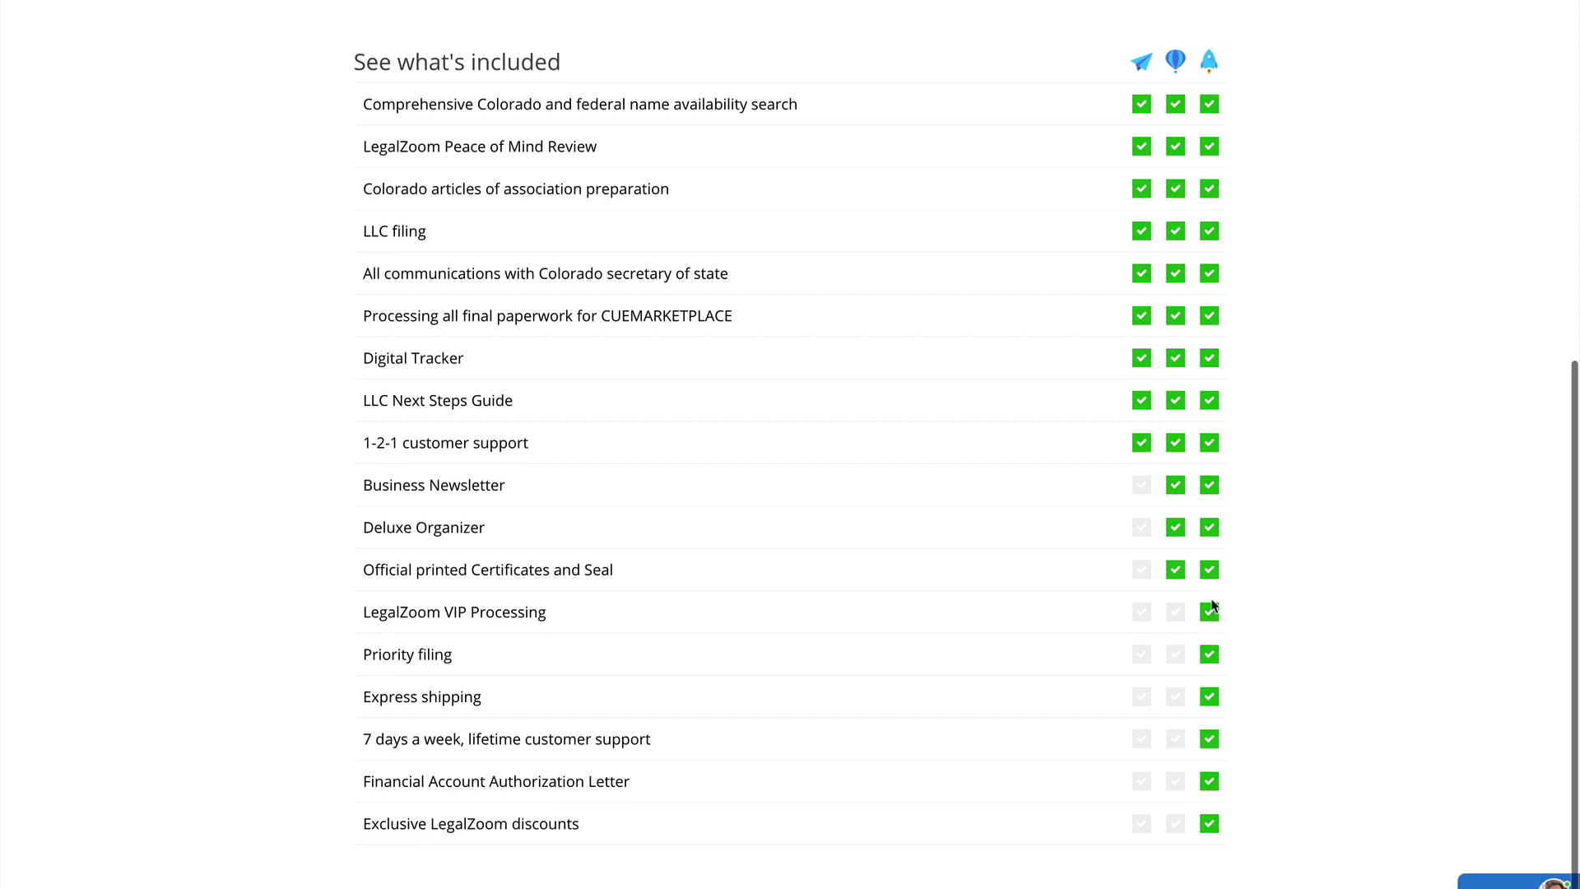
click(1204, 387)
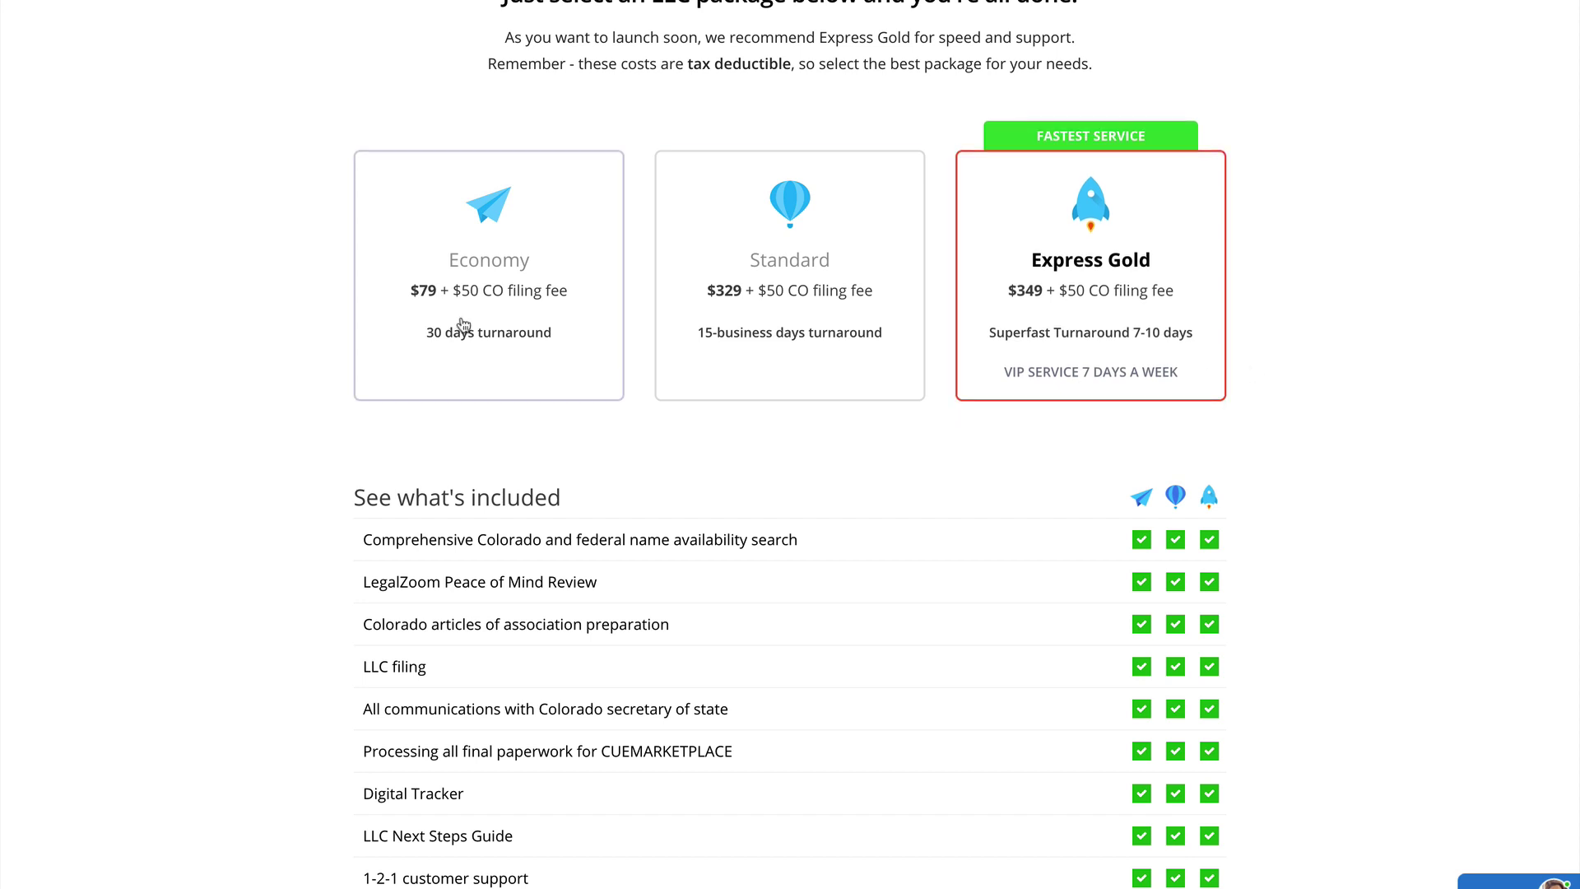
click(441, 251)
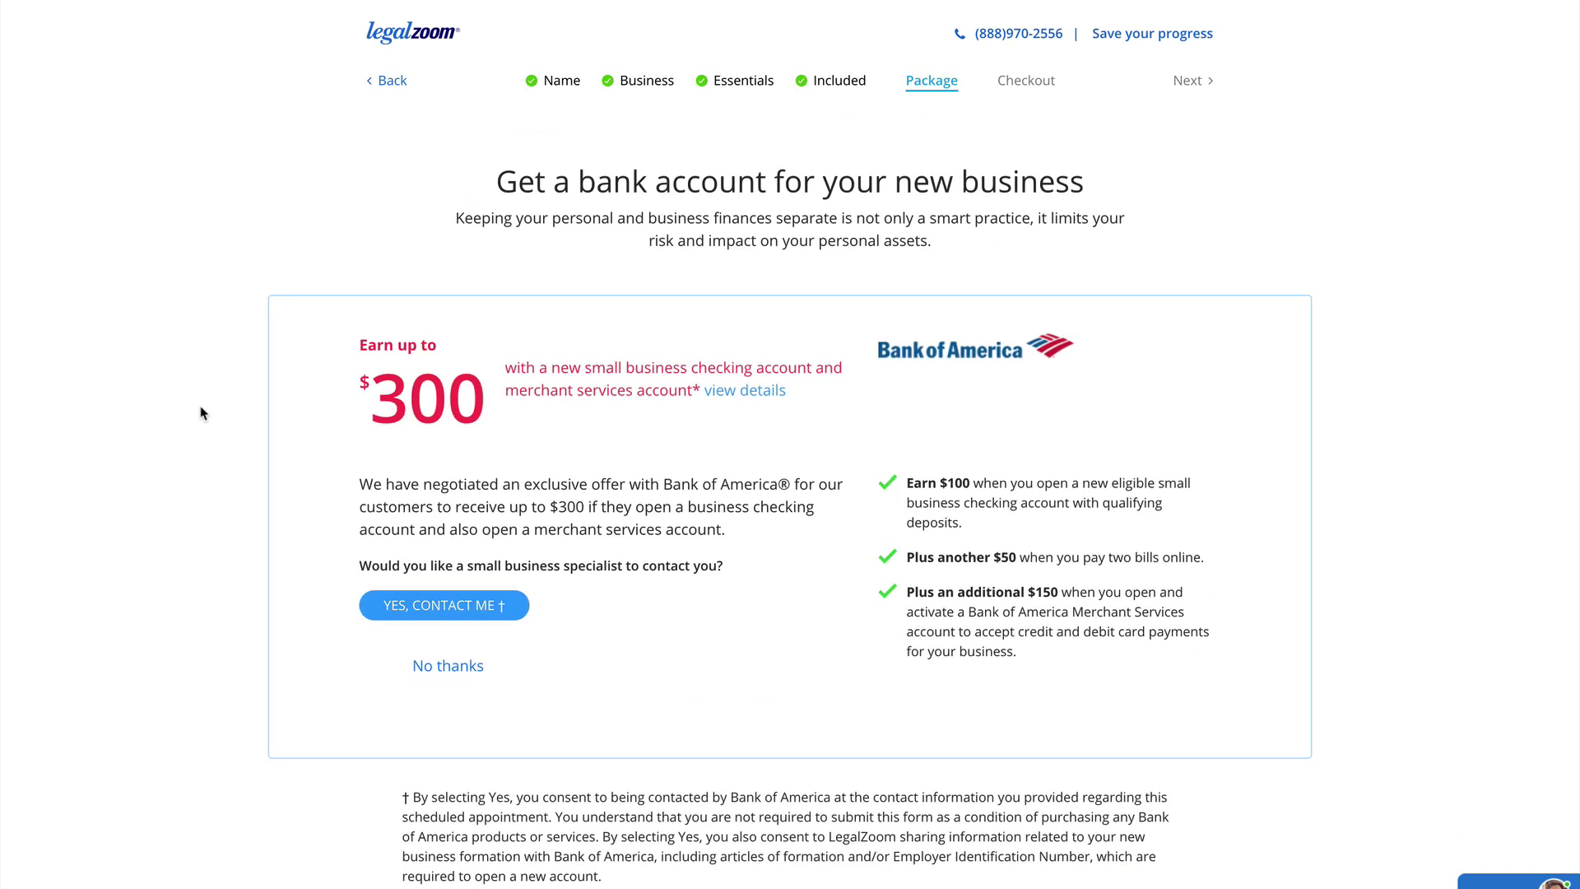
scroll(202, 413, down, 1)
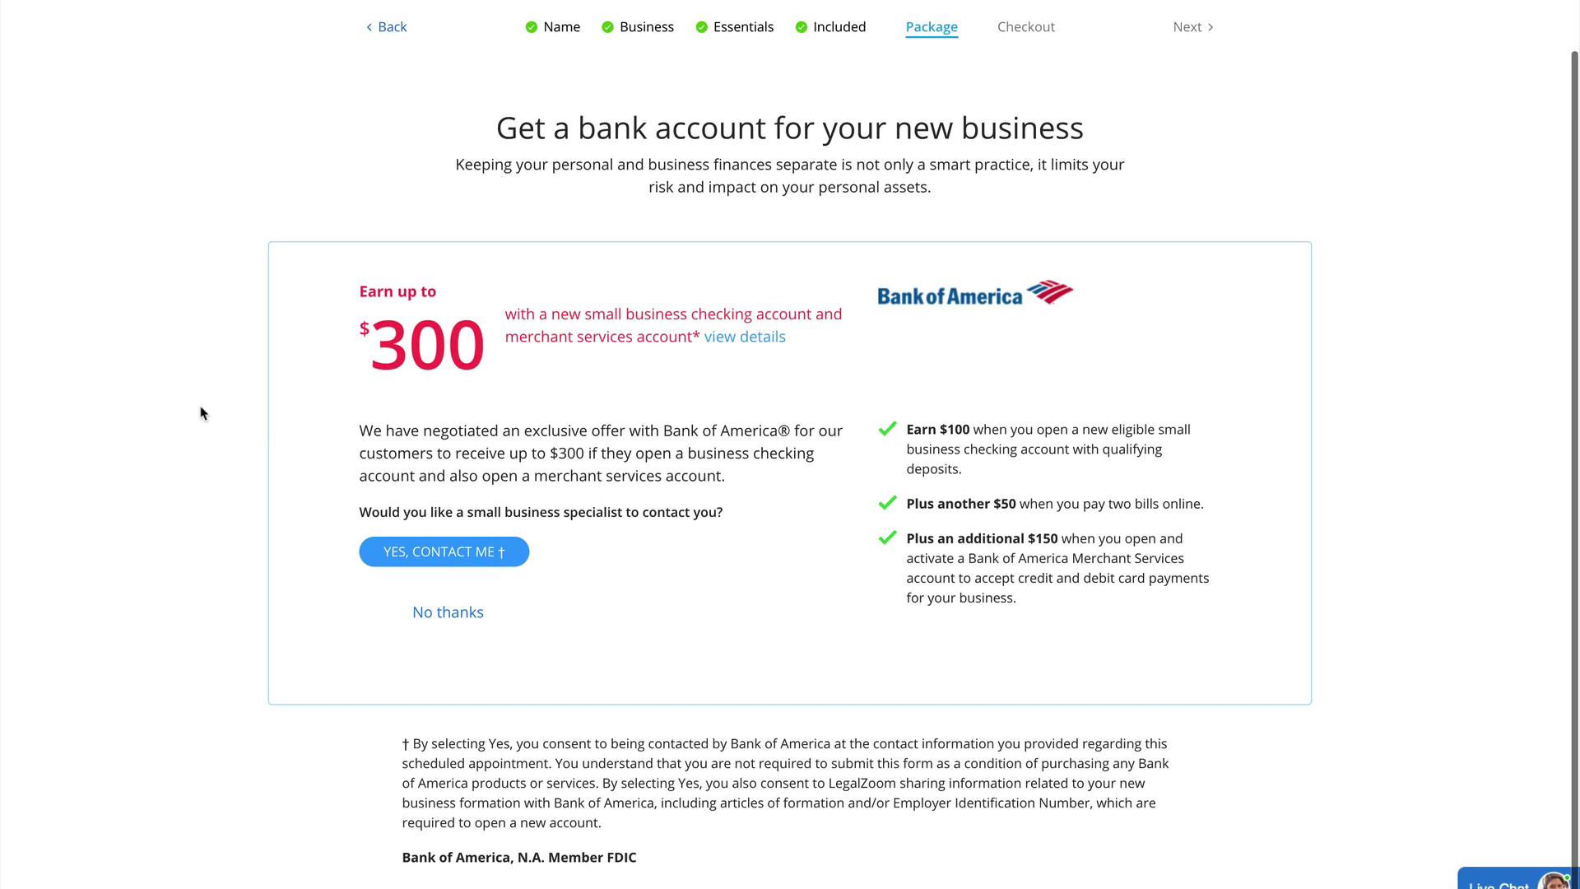
click(448, 619)
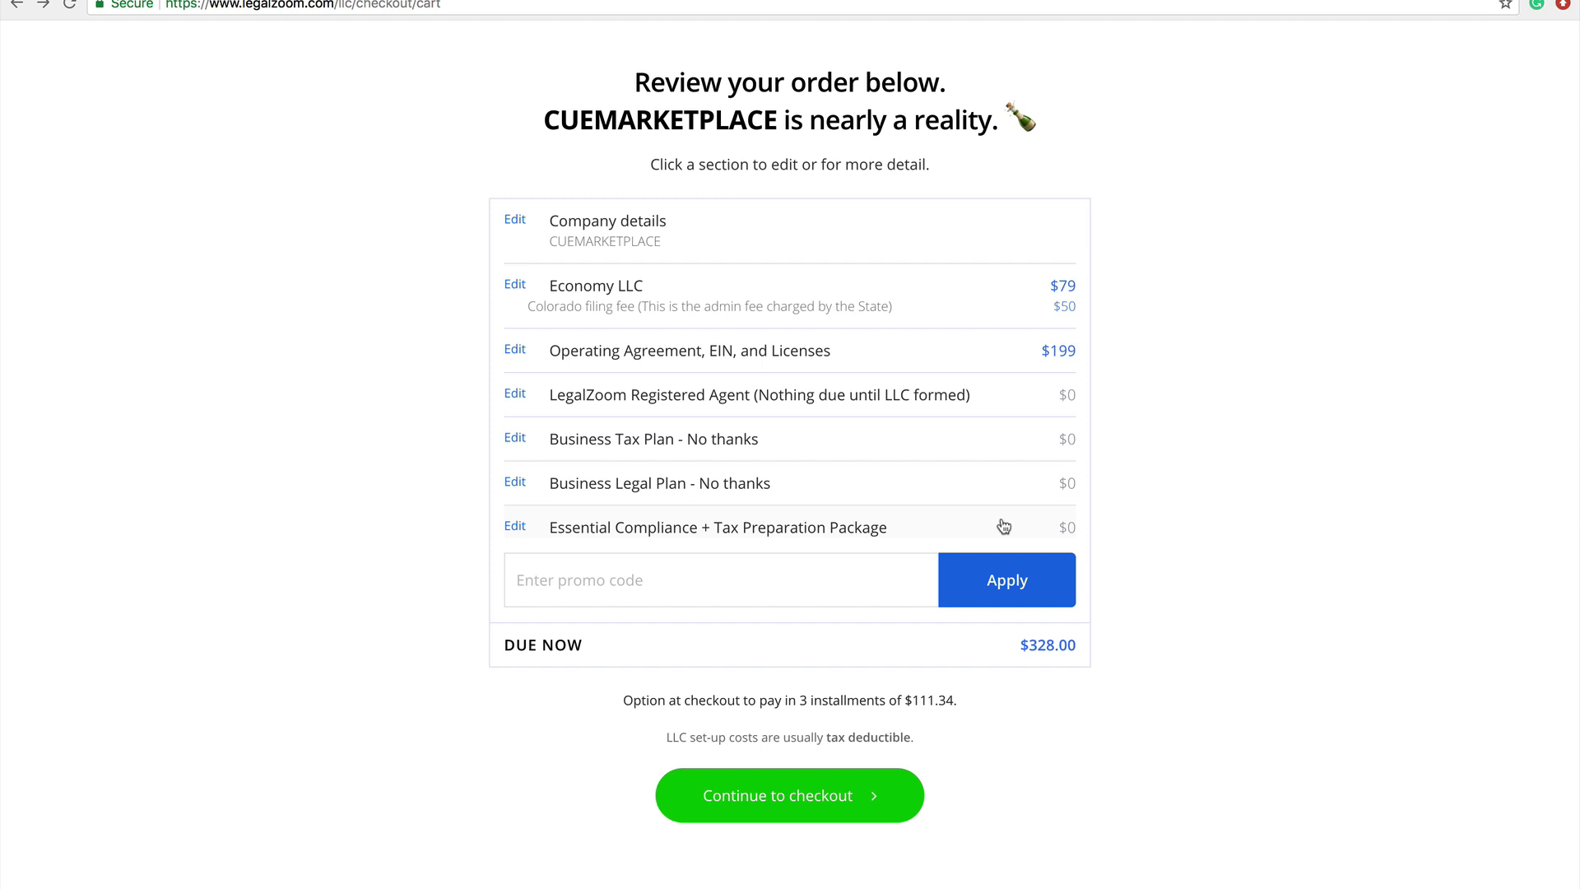
Review the tax and legal advice options in the order and update it to include the Business Tax Plan
click(604, 456)
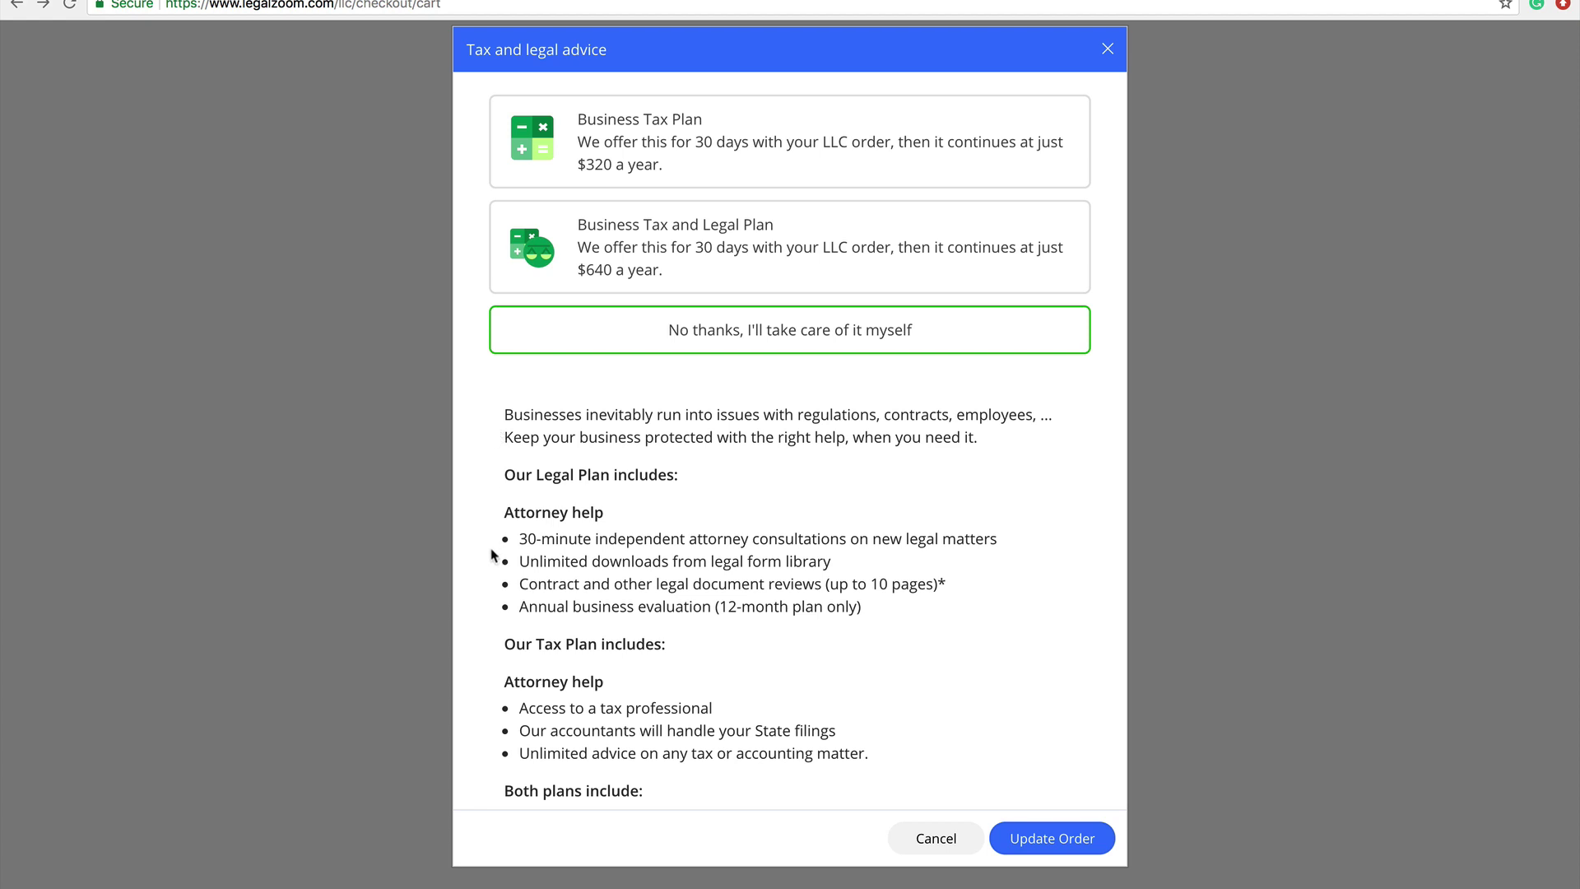
scroll(504, 520, down, 3)
scroll(505, 520, down, 3)
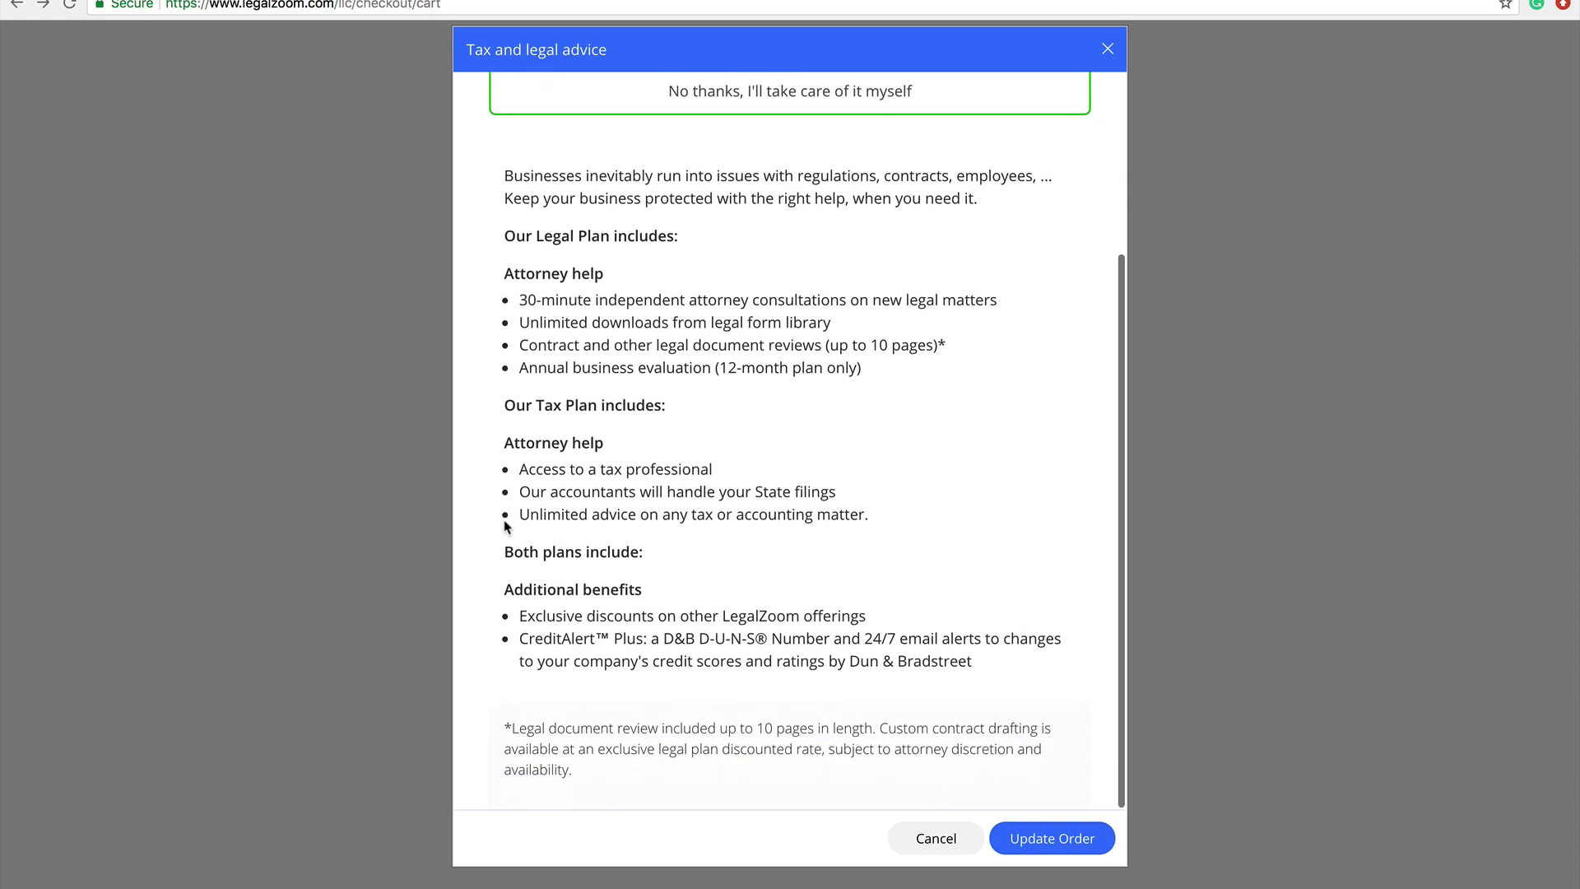
scroll(506, 525, up, 6)
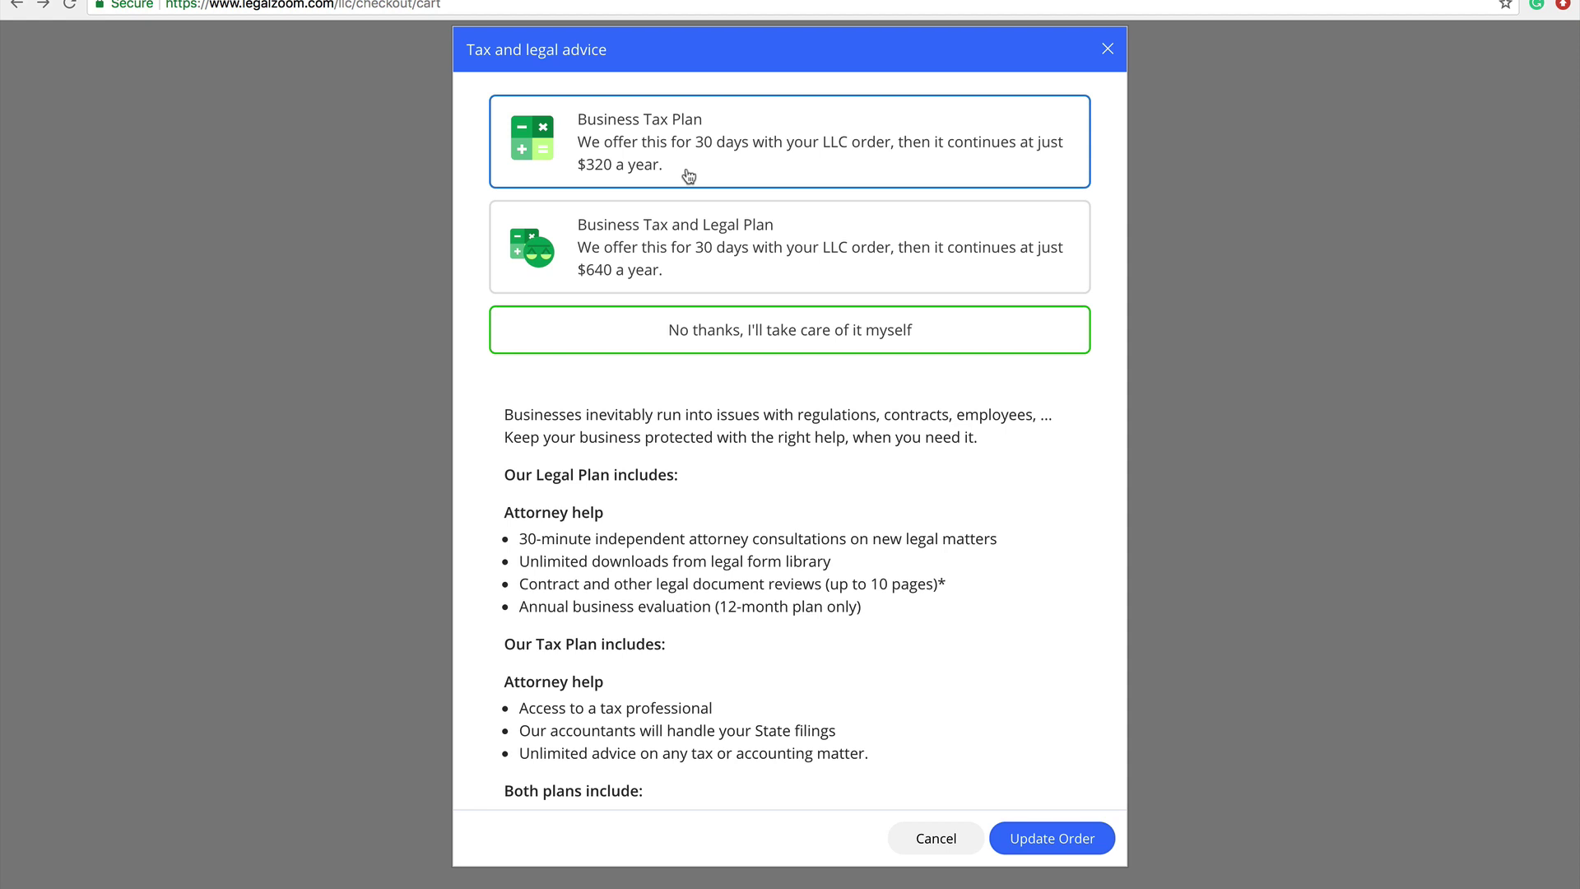
click(688, 176)
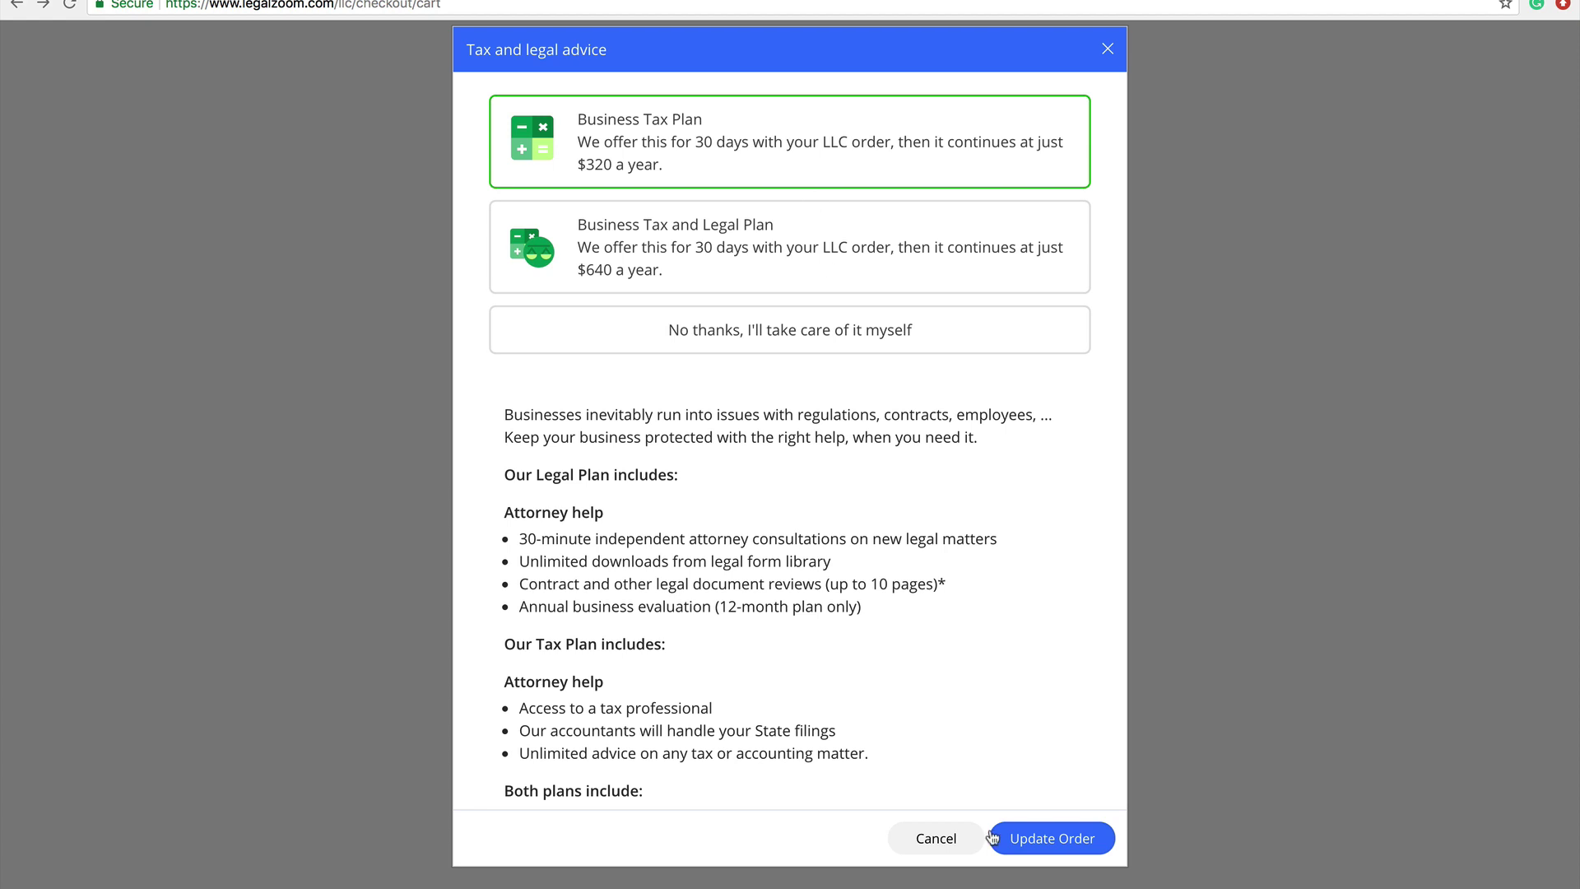
click(1038, 847)
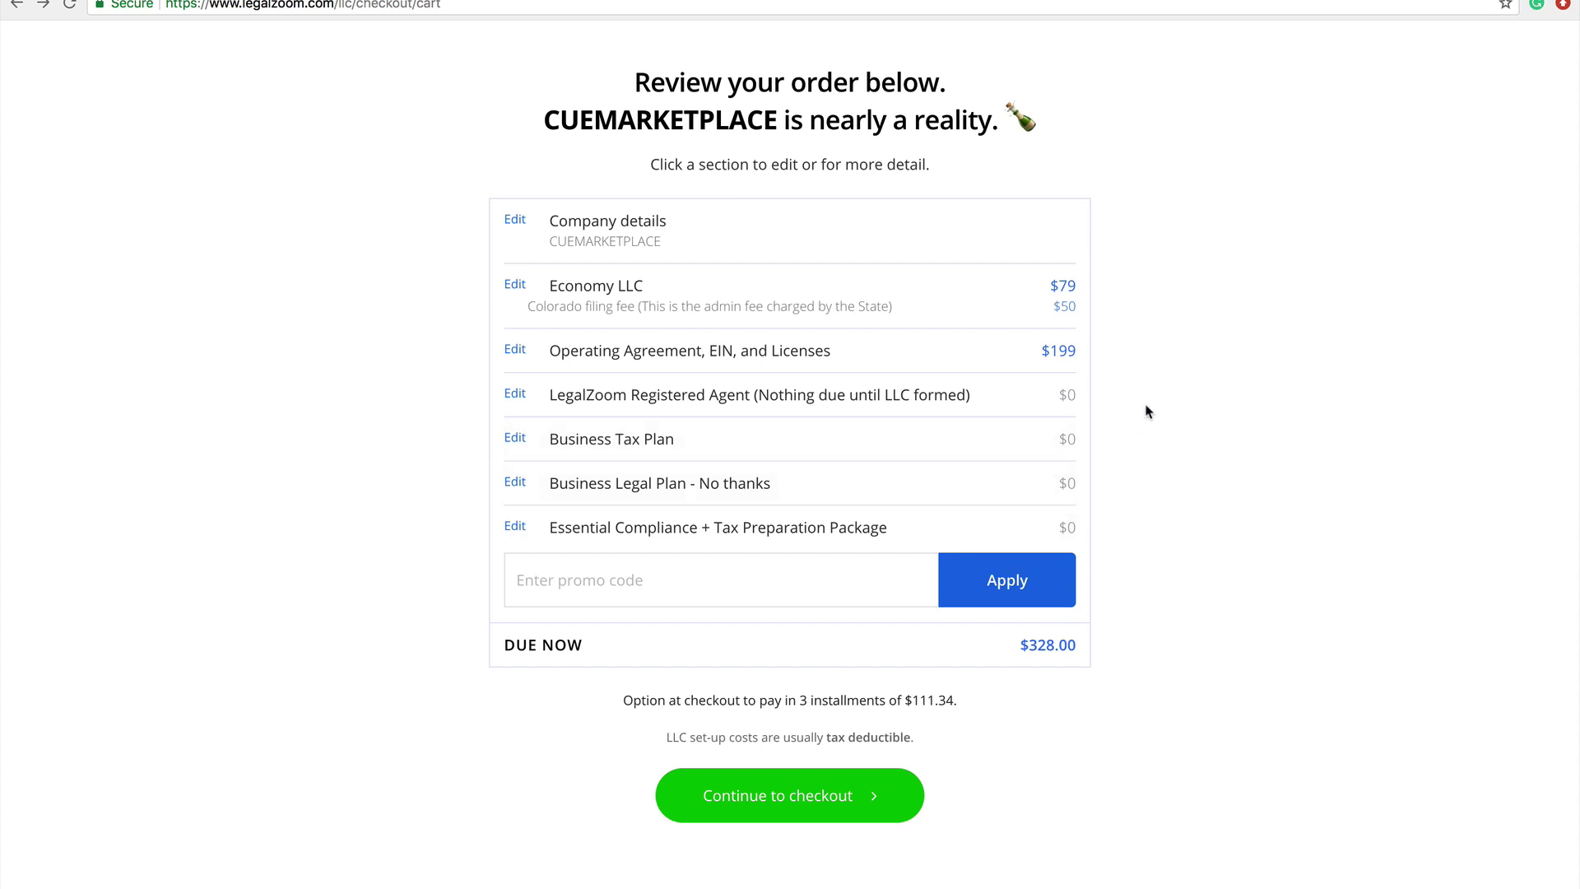
Check the company details in the order without changing them and continue to checkout
click(513, 224)
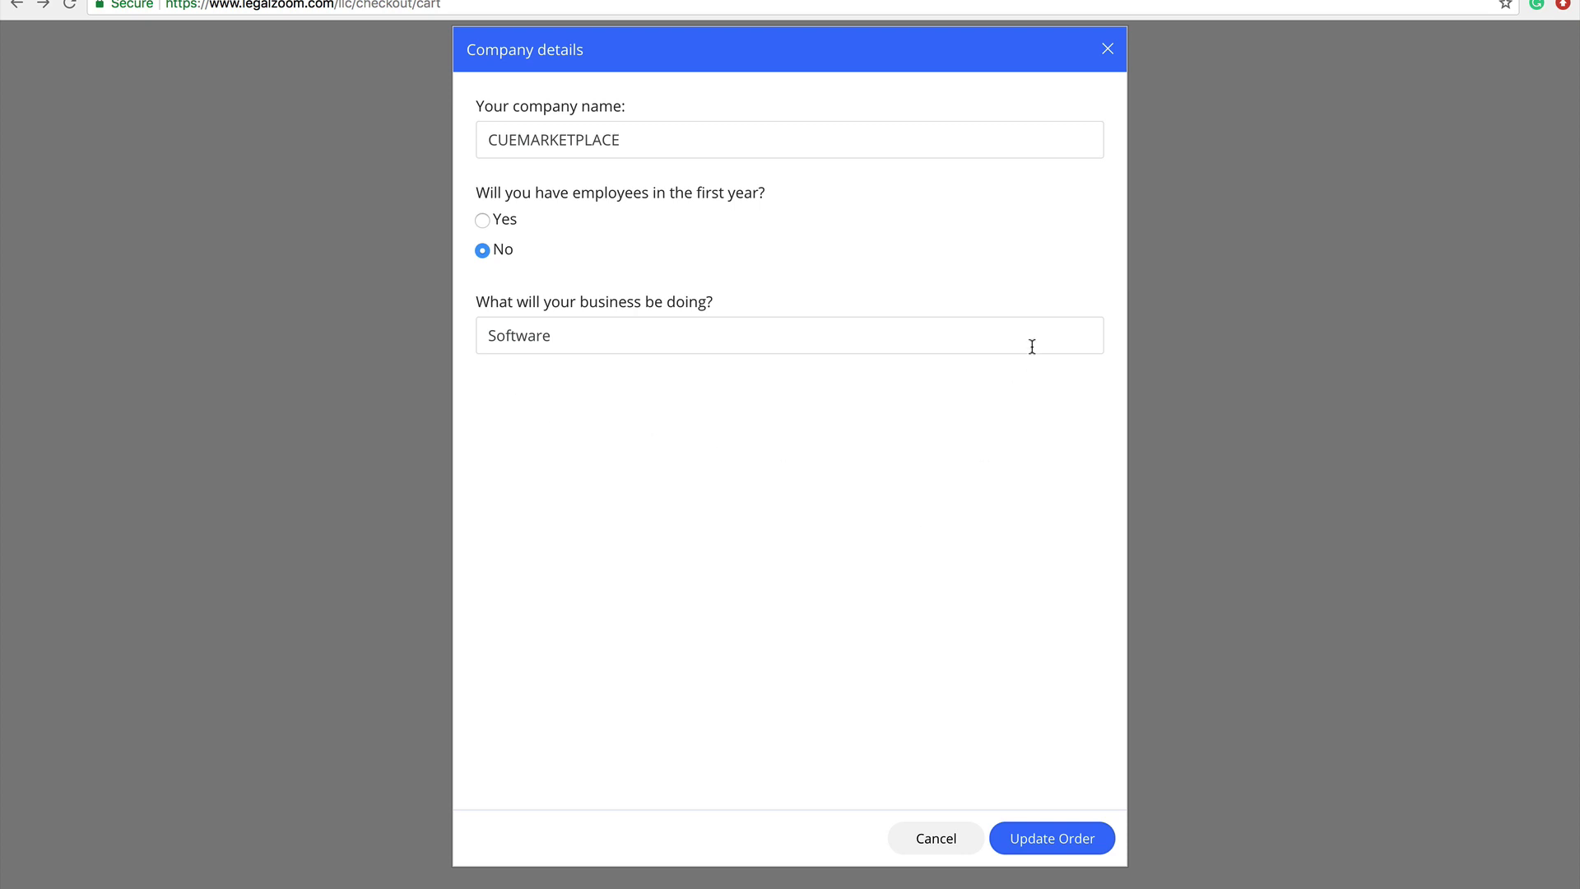
click(1109, 50)
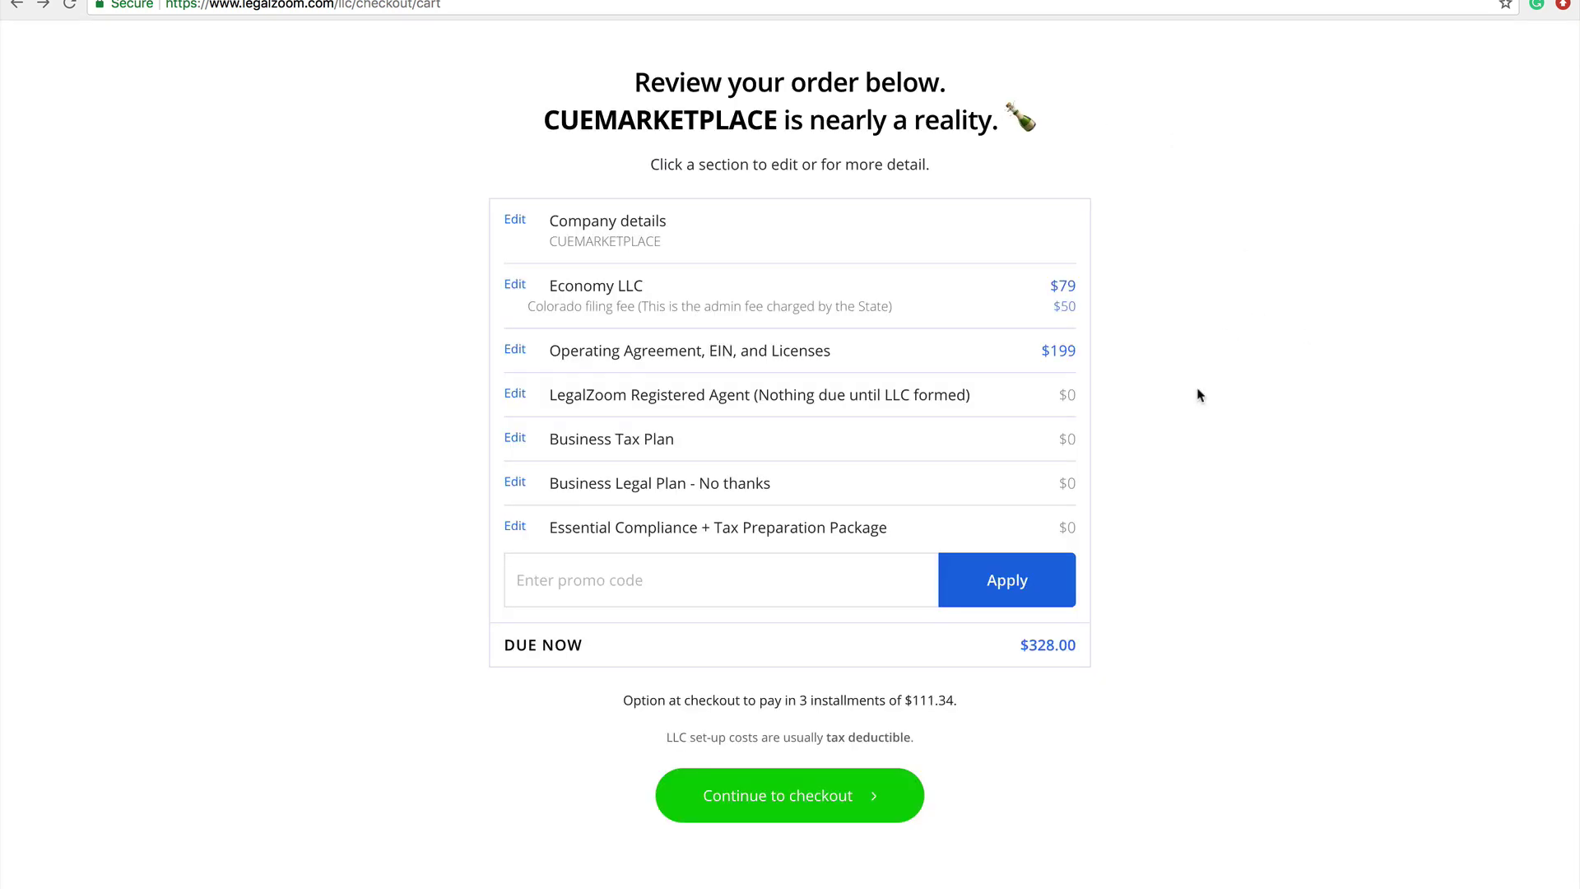
click(839, 795)
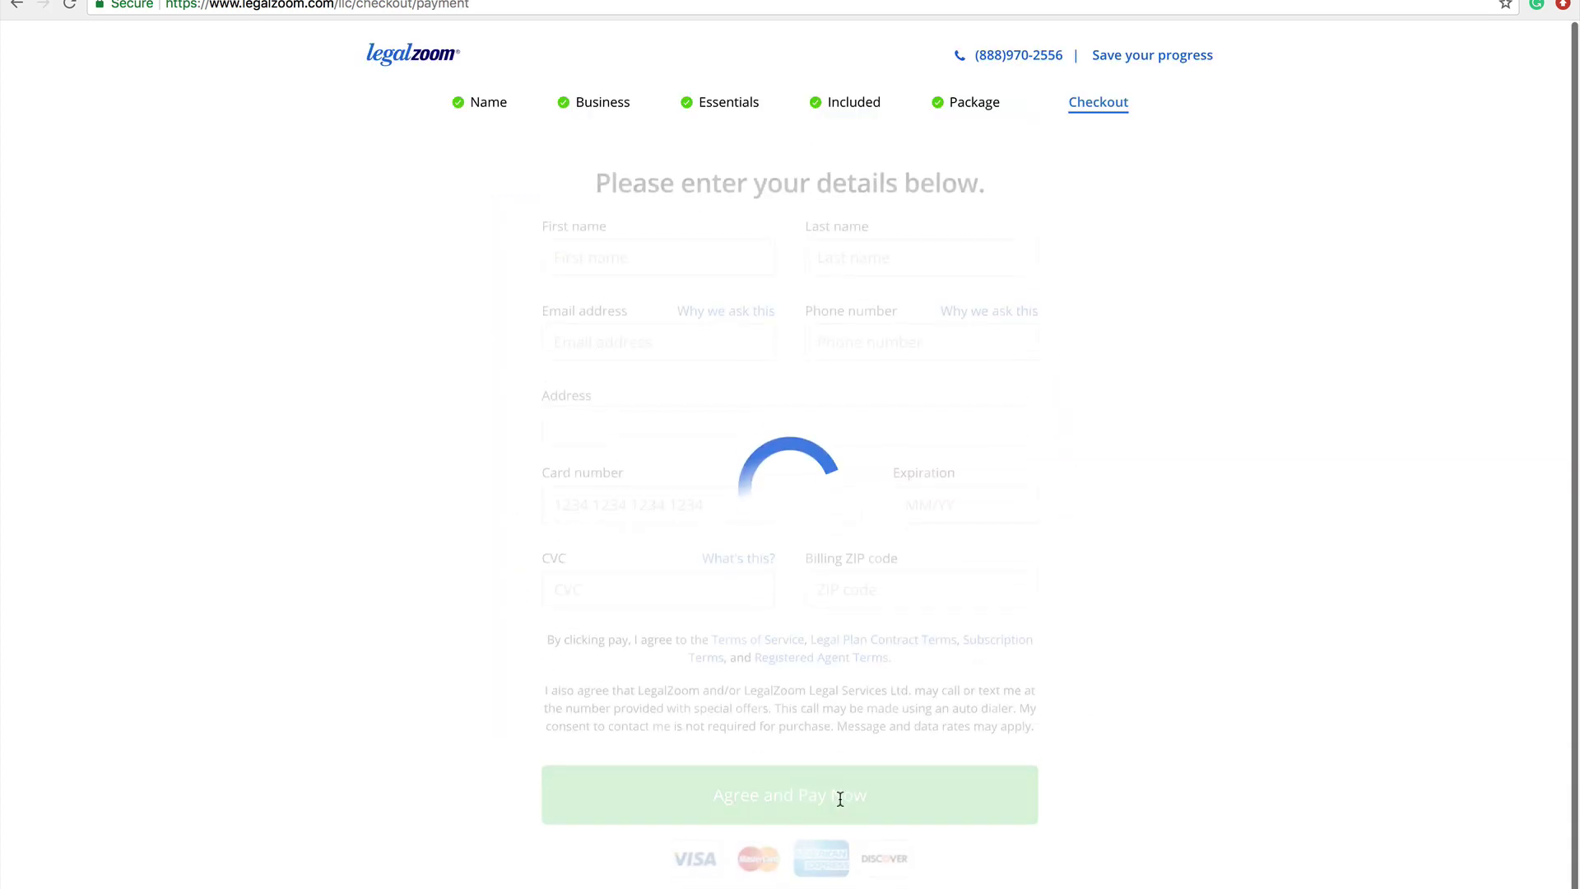